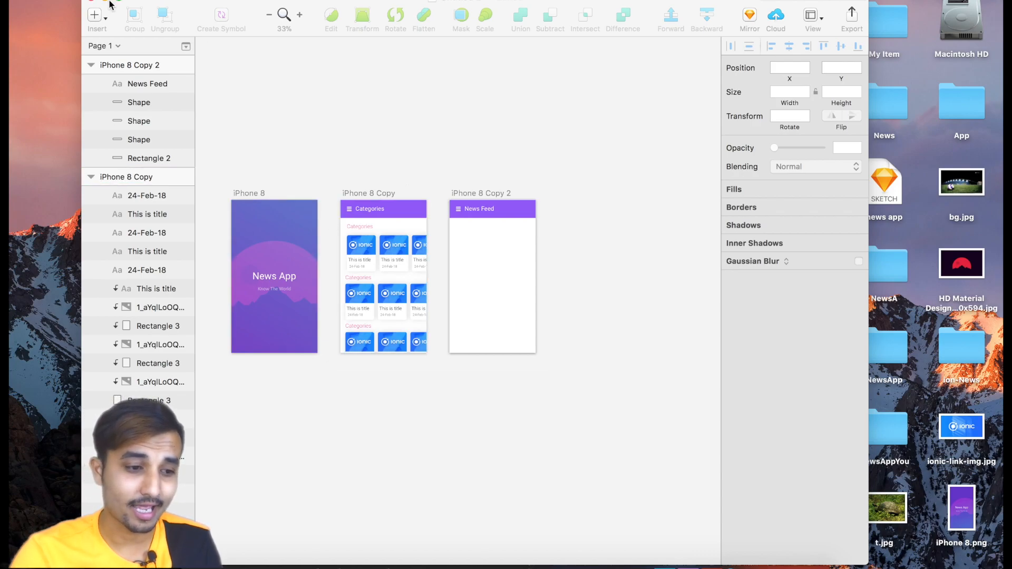
Draw a rounded rectangle about 323 × 399 below the header of the News Feed artboard.
click(96, 17)
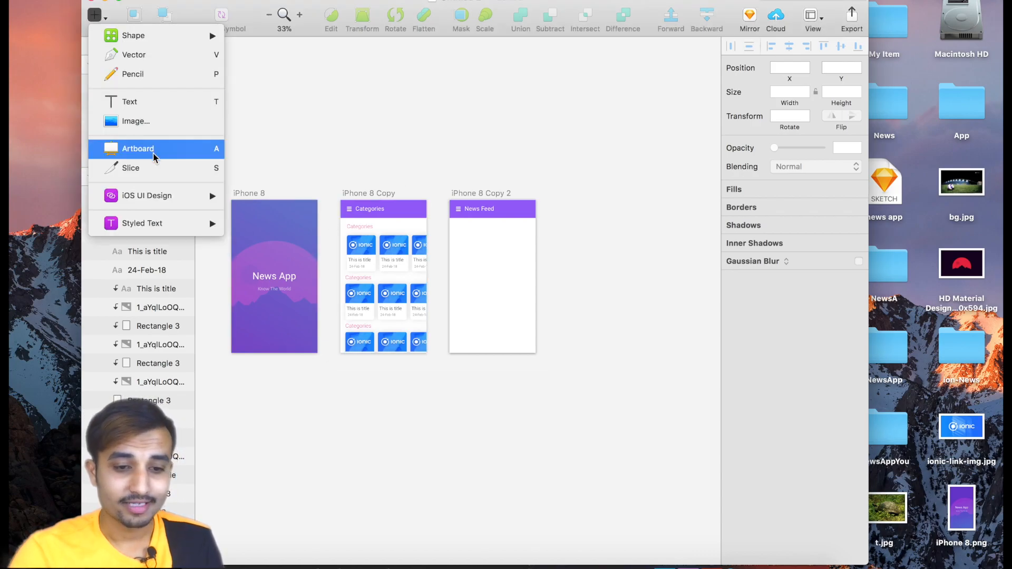
click(484, 291)
scroll(483, 293, up, 3)
scroll(481, 287, up, 3)
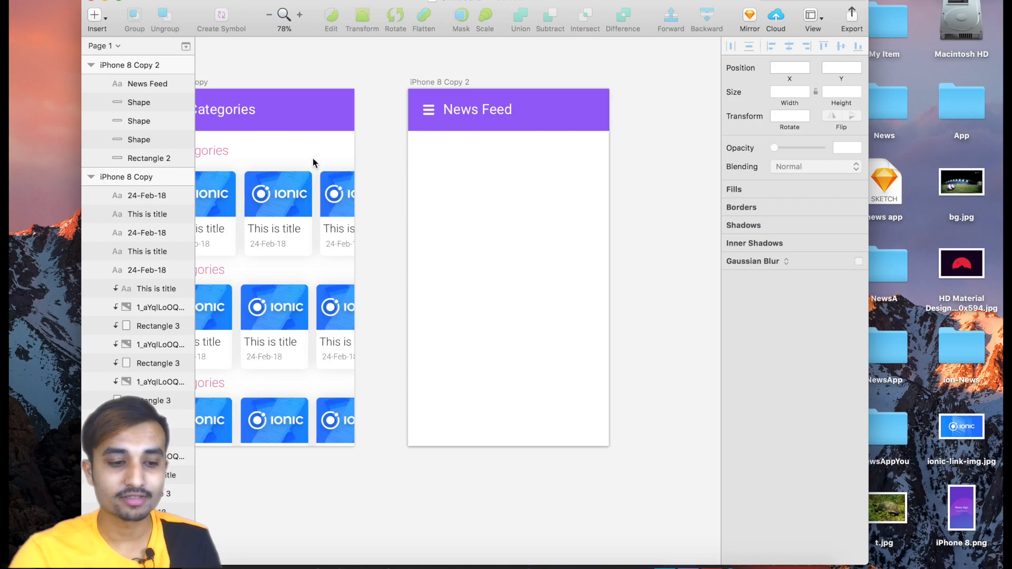
scroll(313, 163, left, 3)
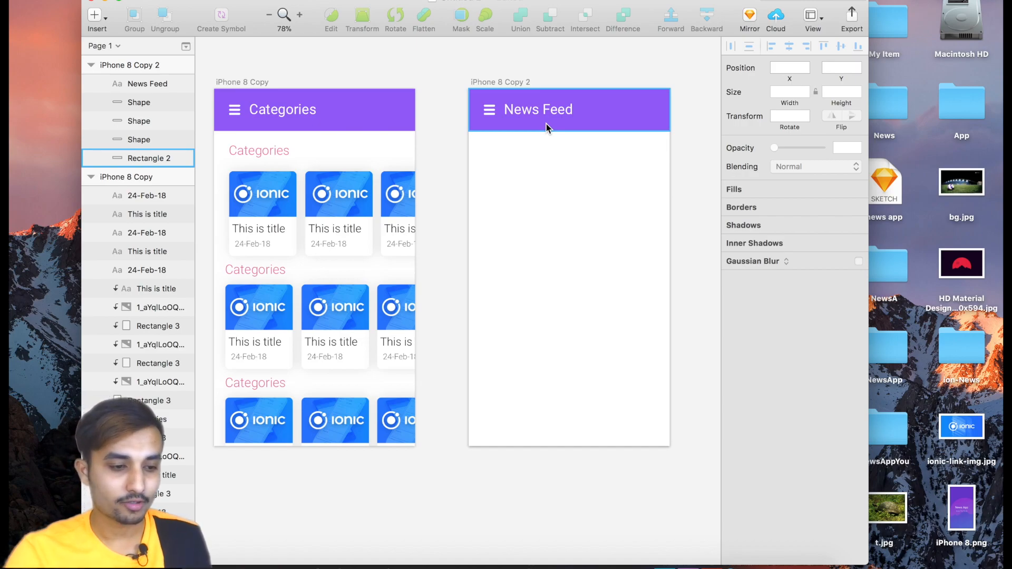
click(105, 19)
mouse_move(121, 42)
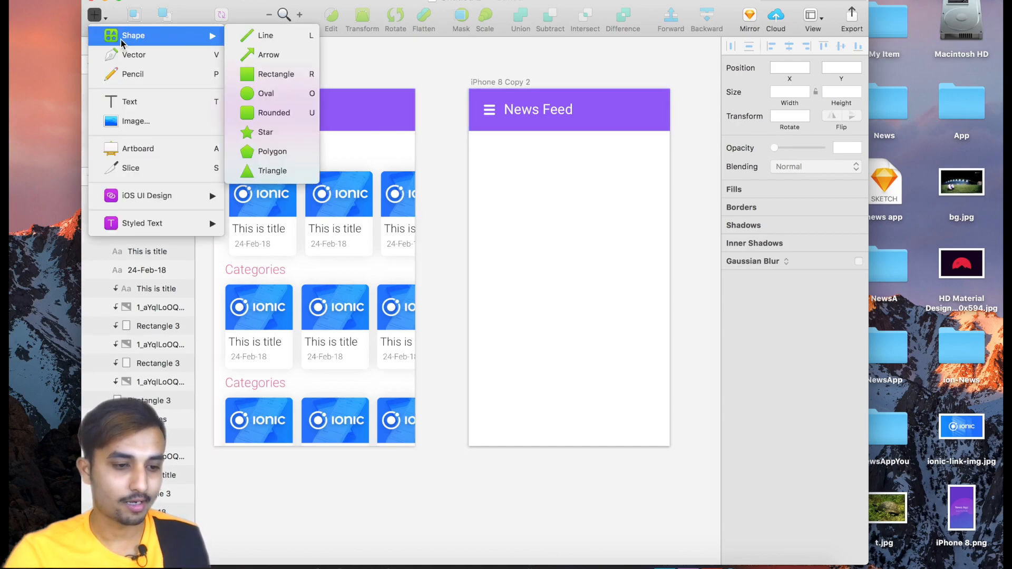
click(274, 117)
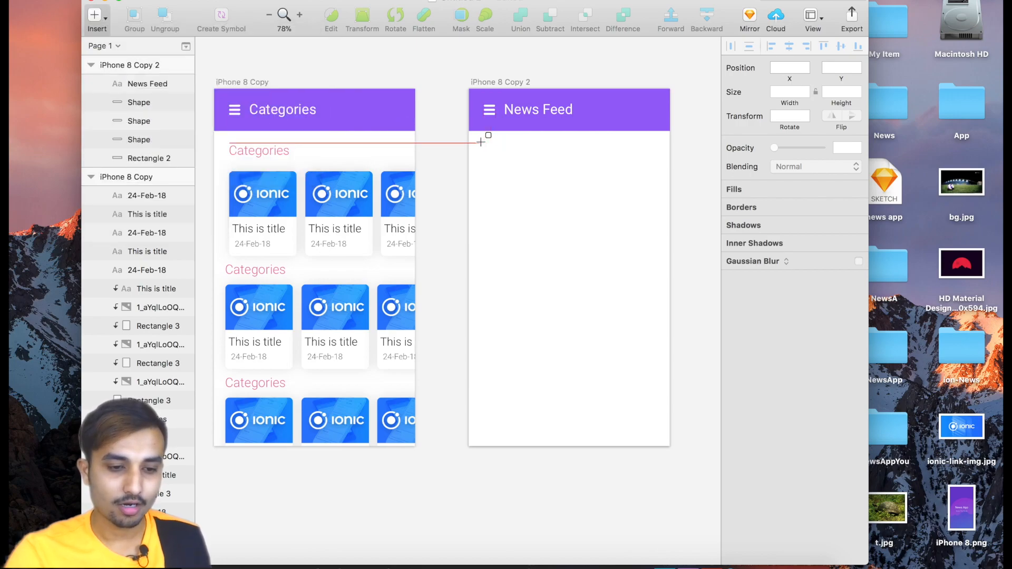
drag(484, 143, 658, 357)
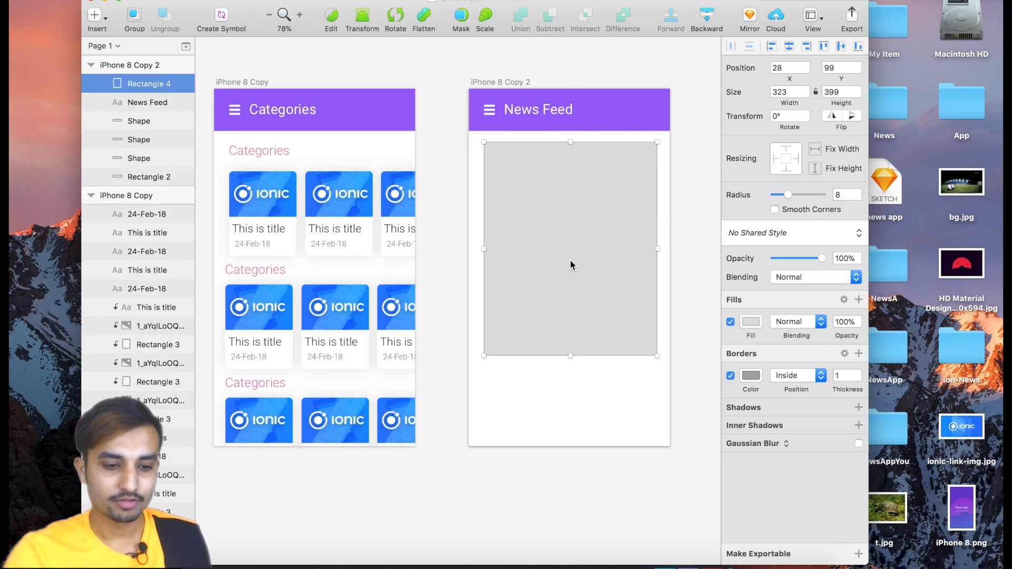
Enlarge the rounded rectangle to about 335 × 409 and centre it horizontally on the artboard at about X 20, Y 99.
drag(567, 267, 568, 261)
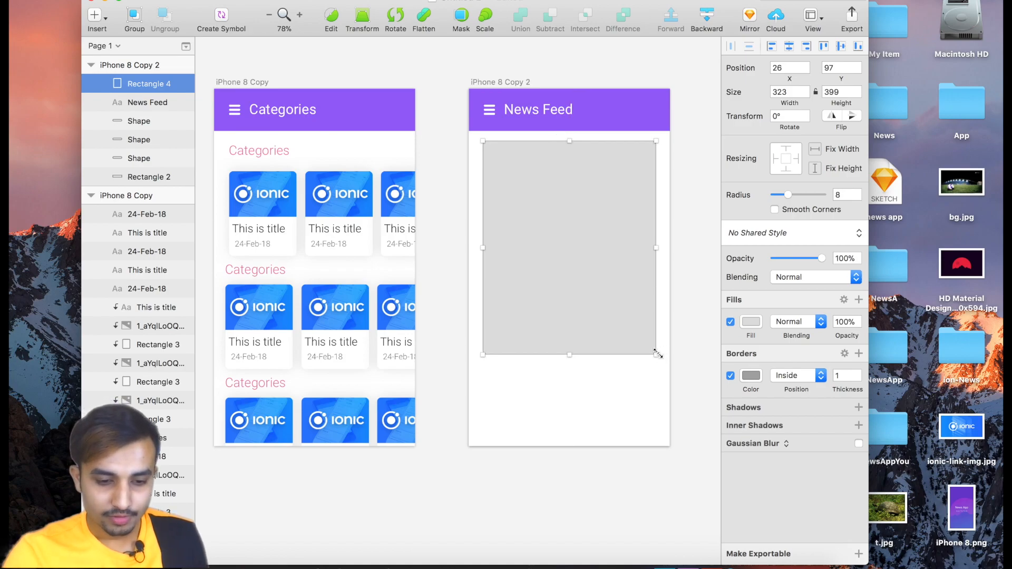
drag(657, 356, 662, 361)
drag(592, 297, 588, 299)
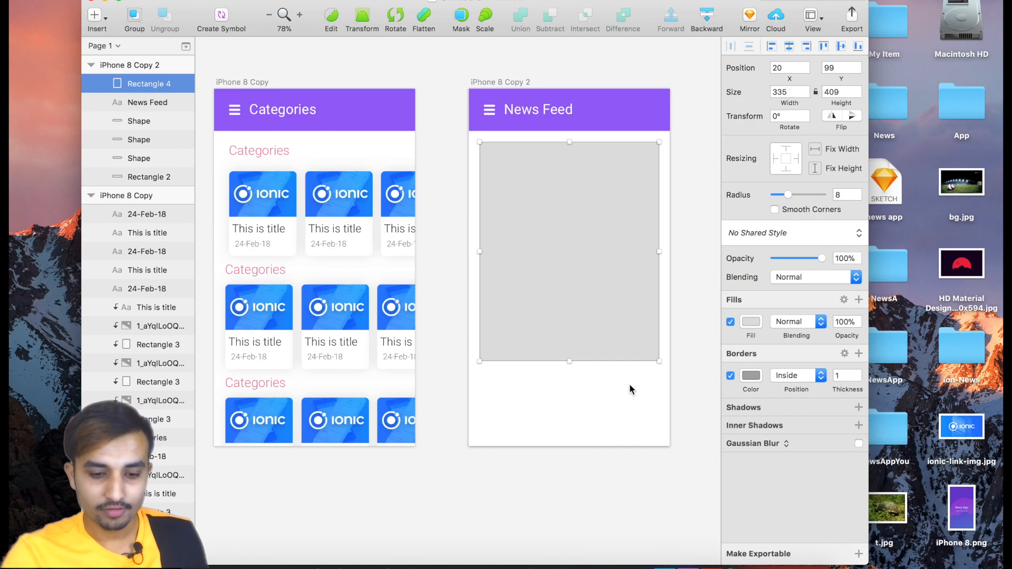
Turn off the rounded rectangle's border and change its fill to white.
click(730, 377)
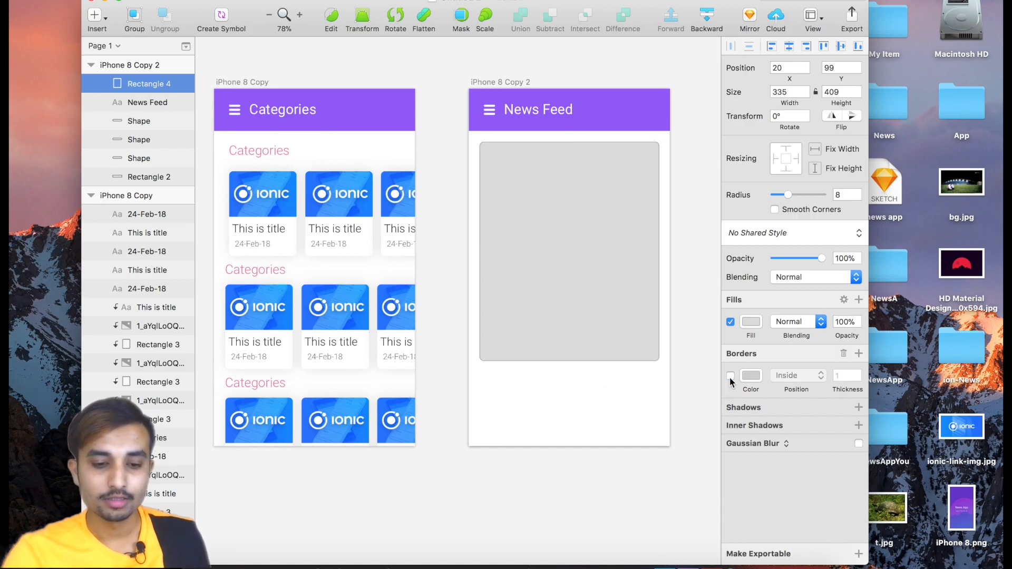
click(750, 322)
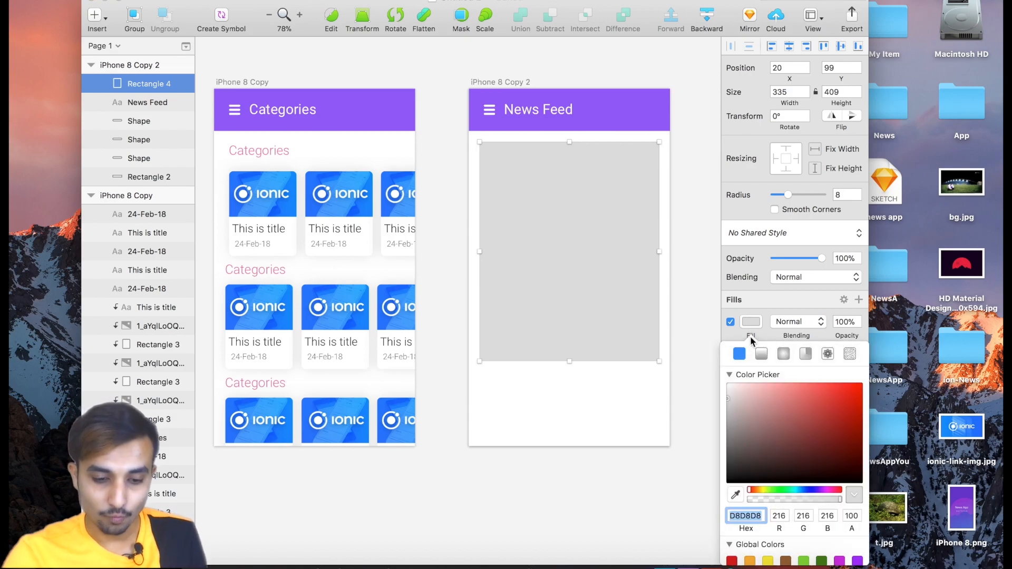
drag(733, 388, 721, 381)
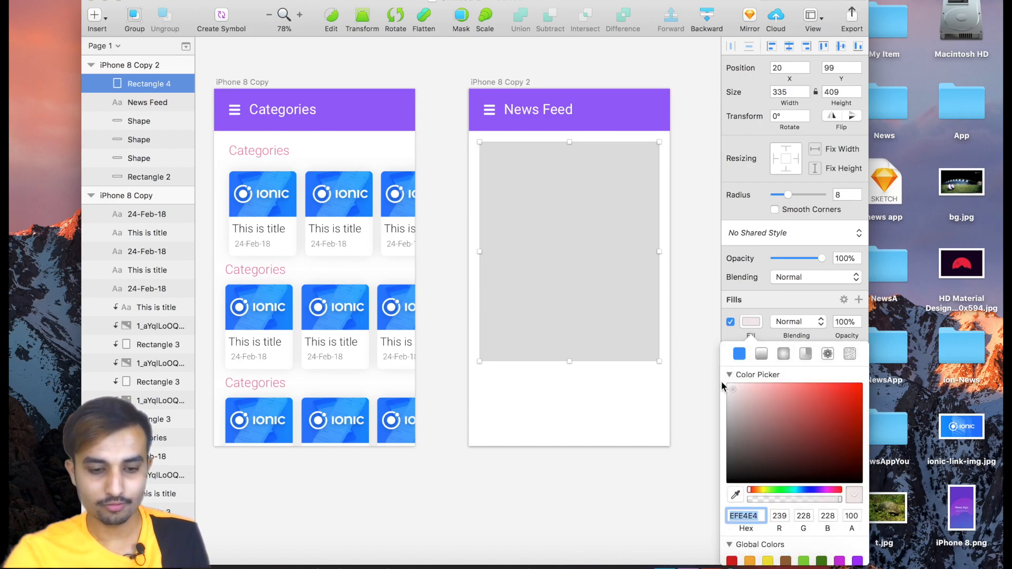
click(734, 340)
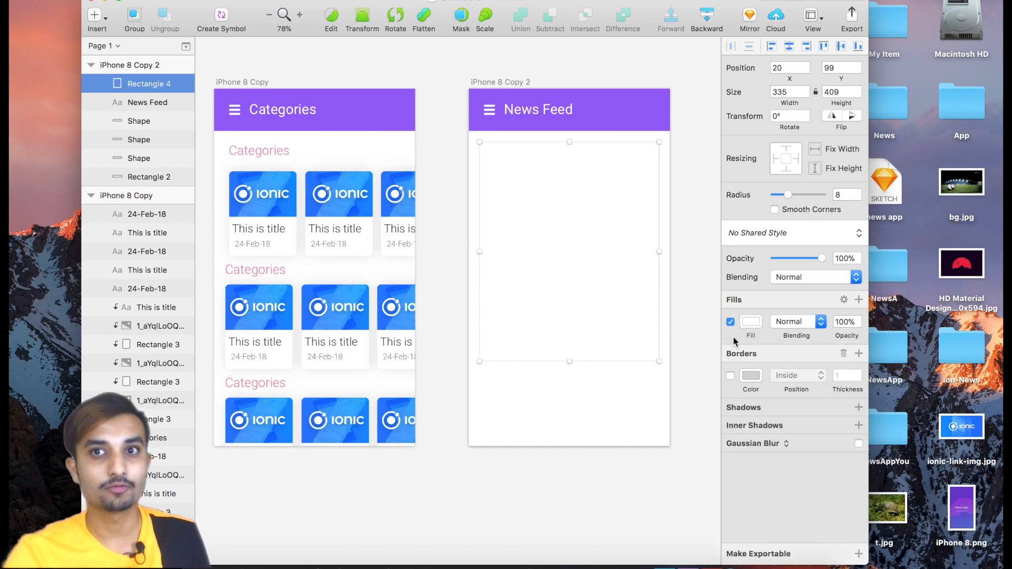
Add a shadow to the white card with X 2, Y -1, blur 24 and spread 2.
click(763, 414)
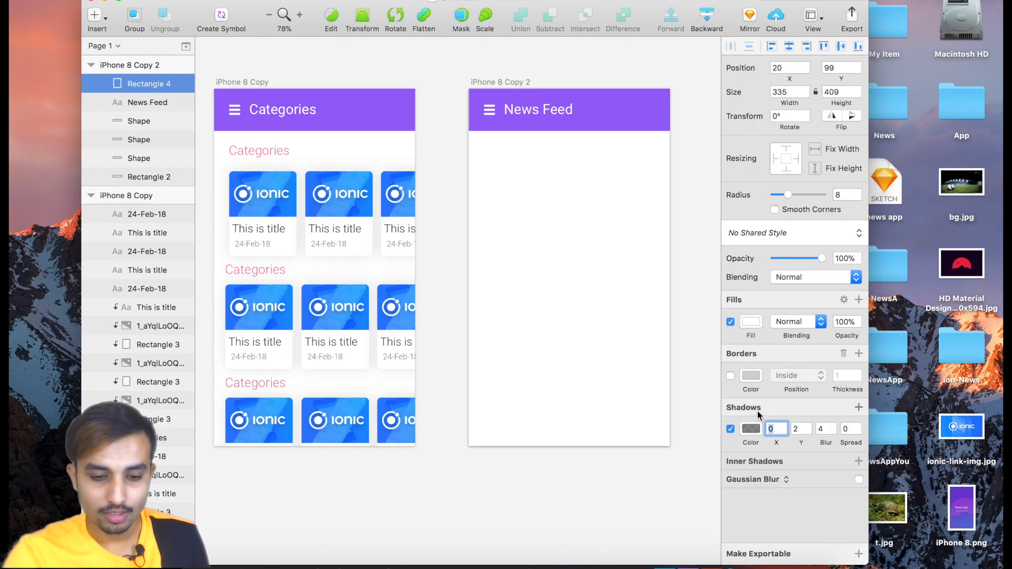
click(776, 430)
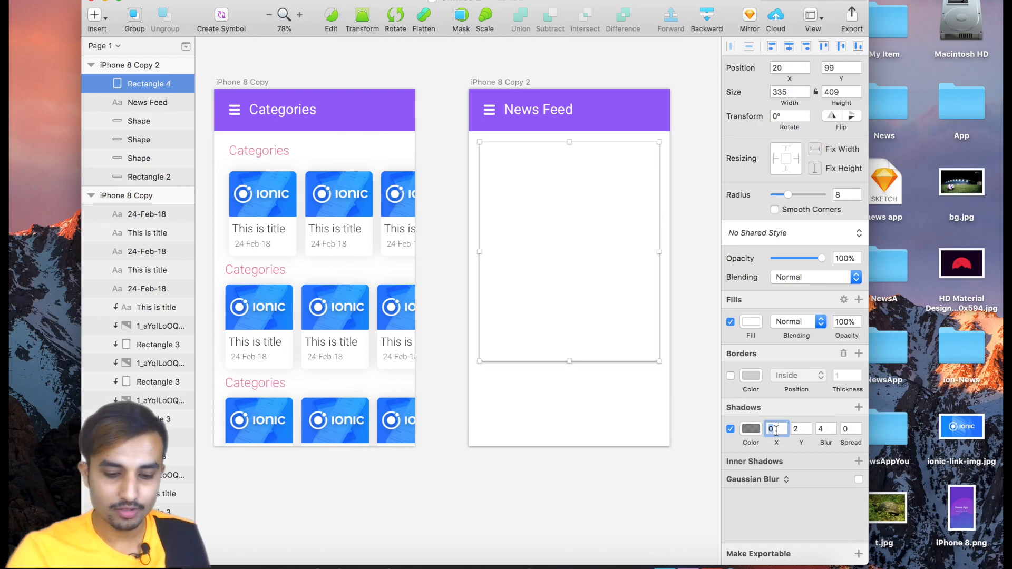
text(2)
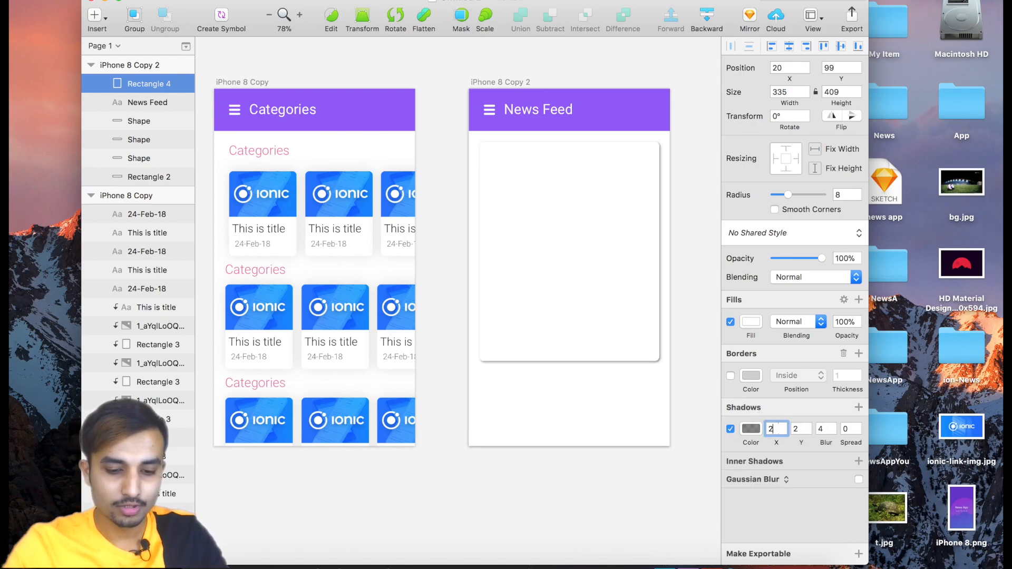
click(798, 430)
key(BackSpace)
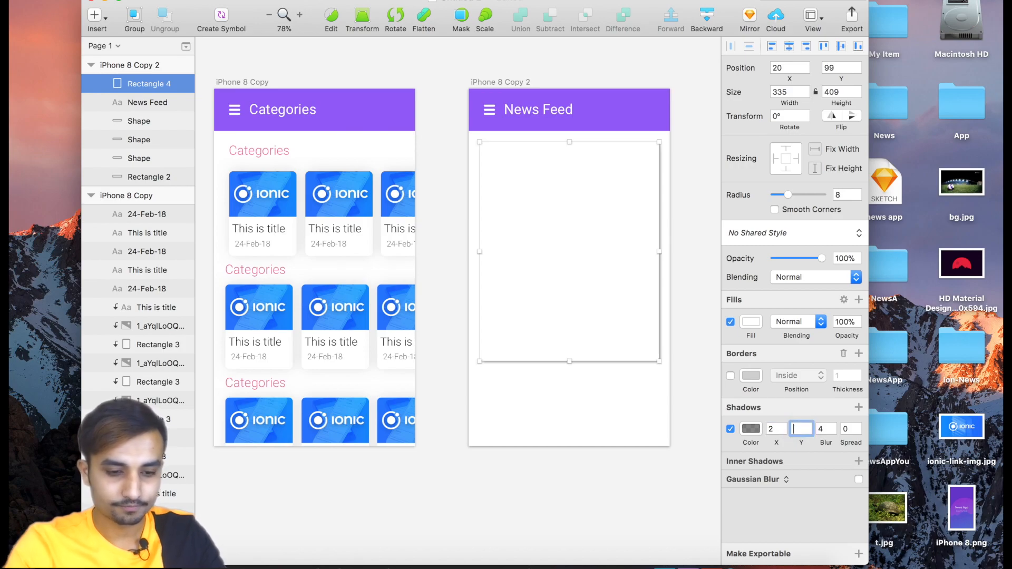
text(-1)
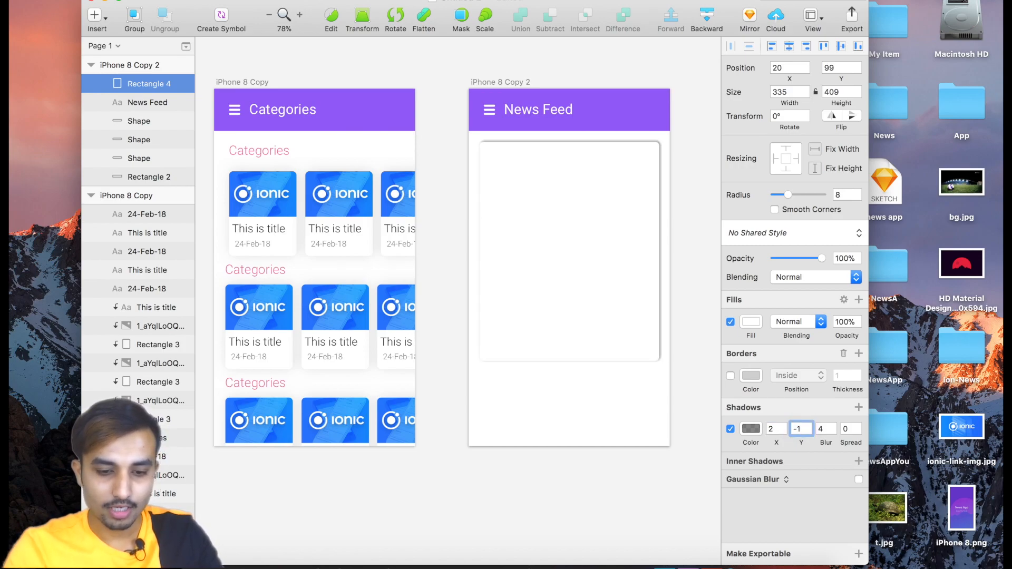
click(822, 429)
text(2)
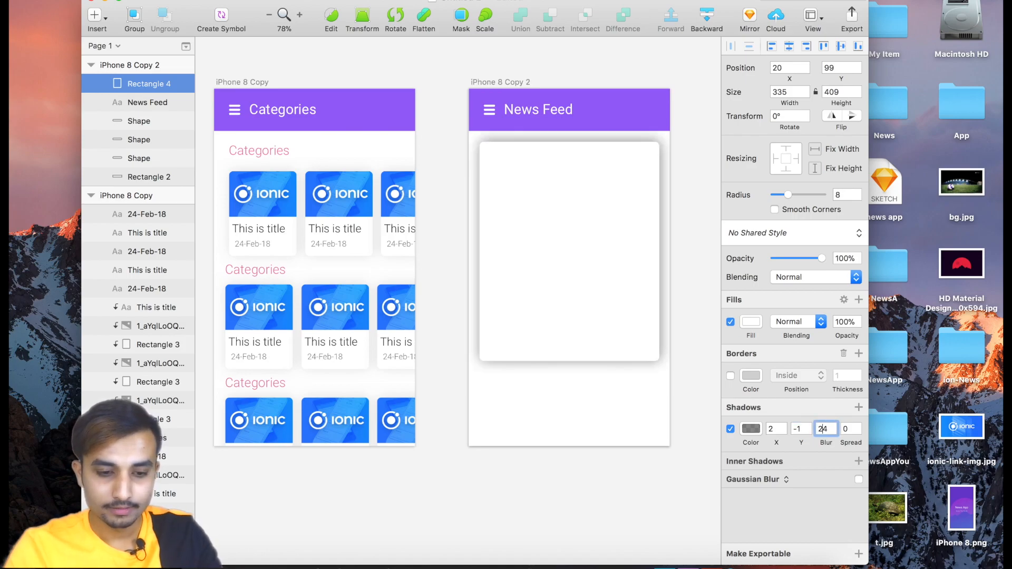
click(849, 429)
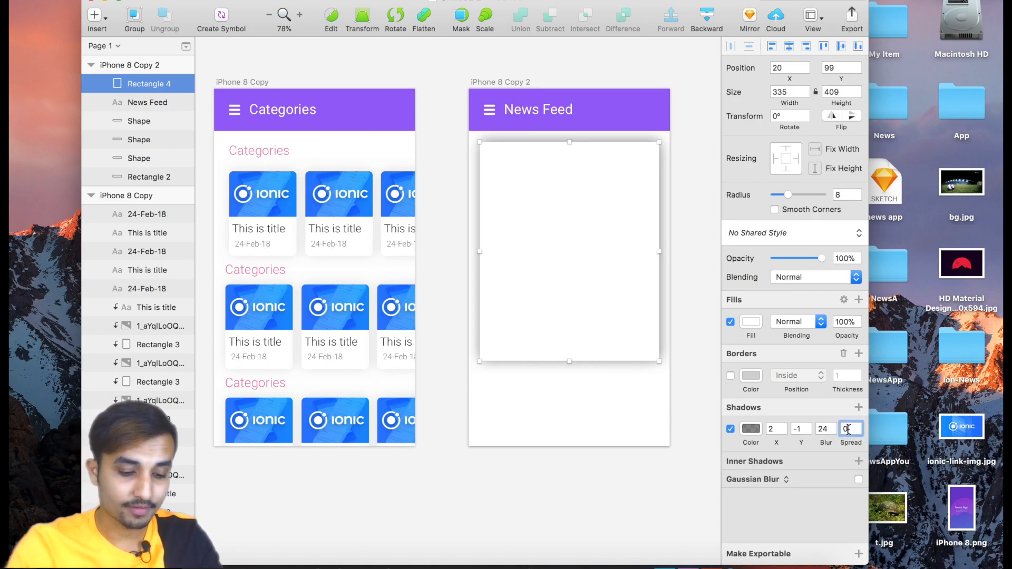
text(2)
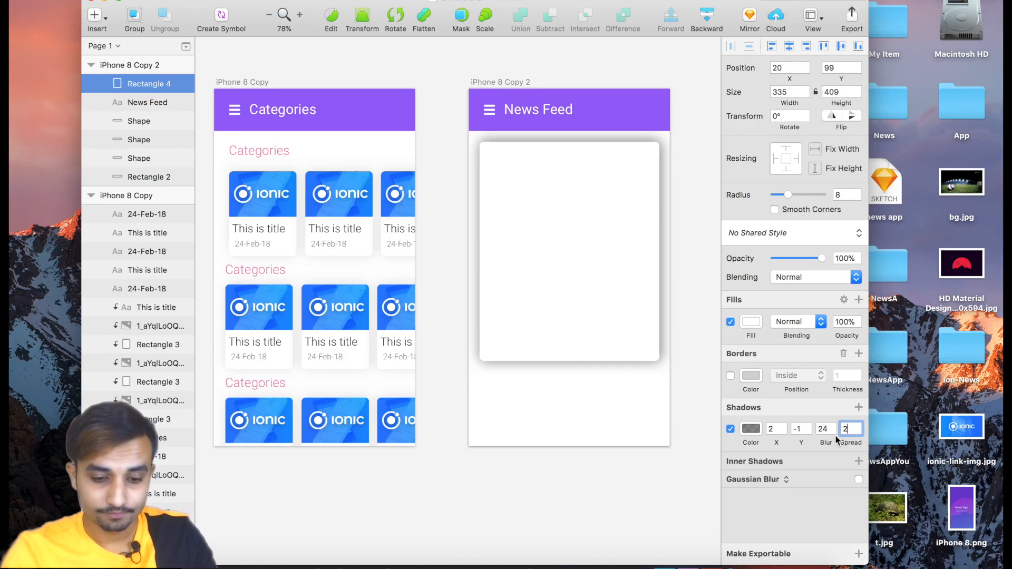
key(Return)
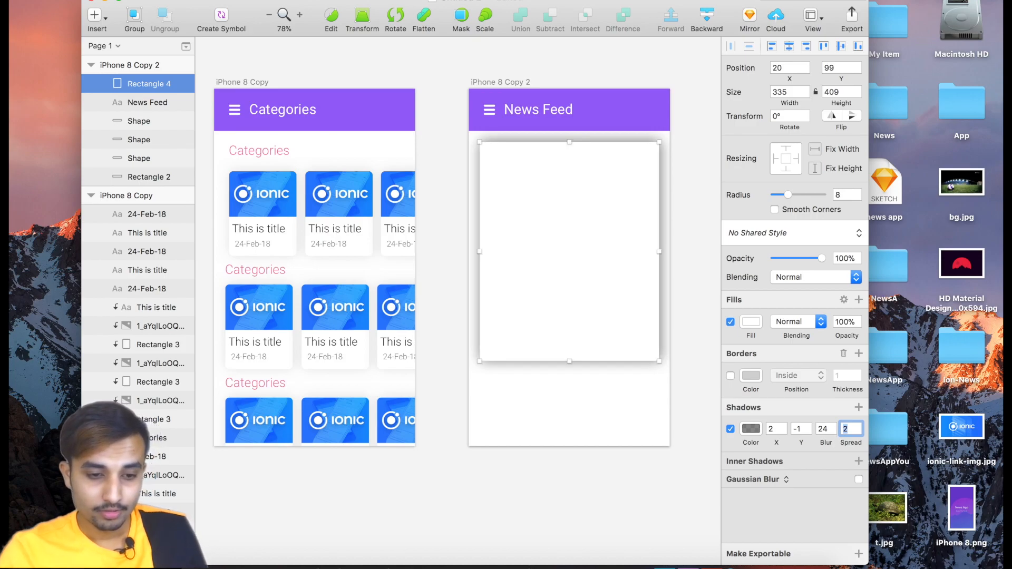
click(603, 420)
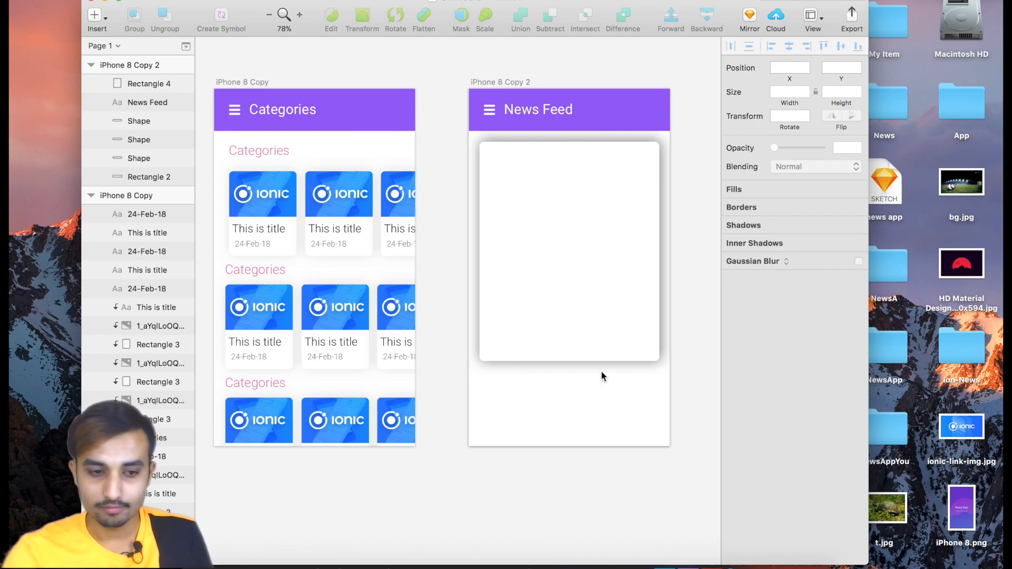
Lower the alpha of the card's black shadow colour to 18.
click(594, 355)
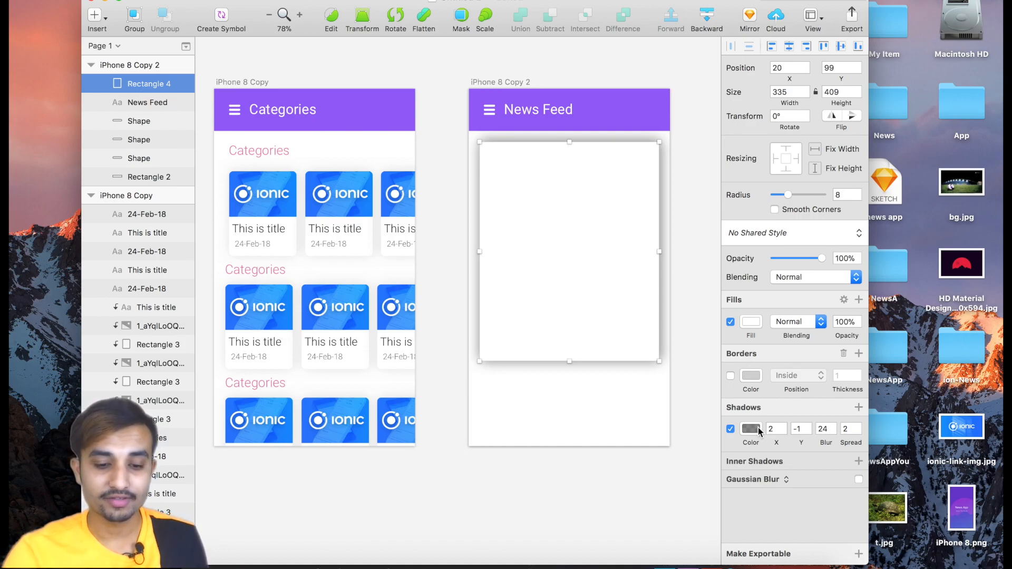
click(752, 429)
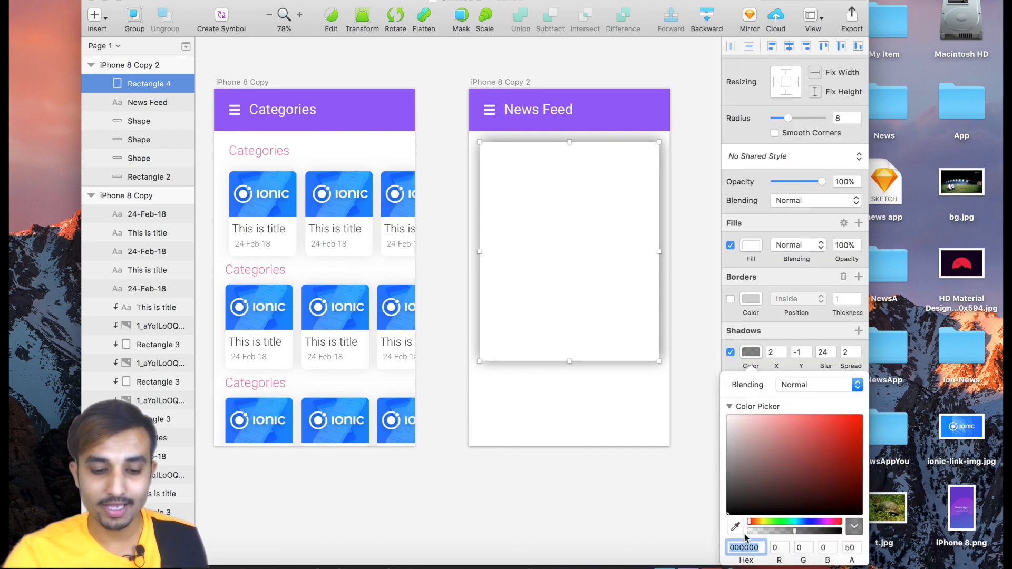
click(850, 548)
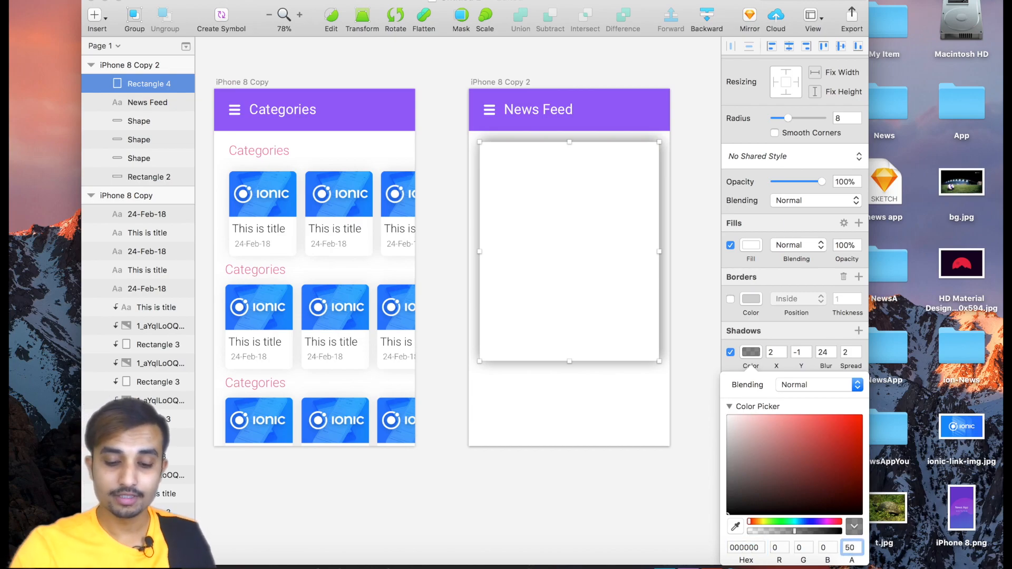
key(BackSpace)
key(BackSpace)
text(1)
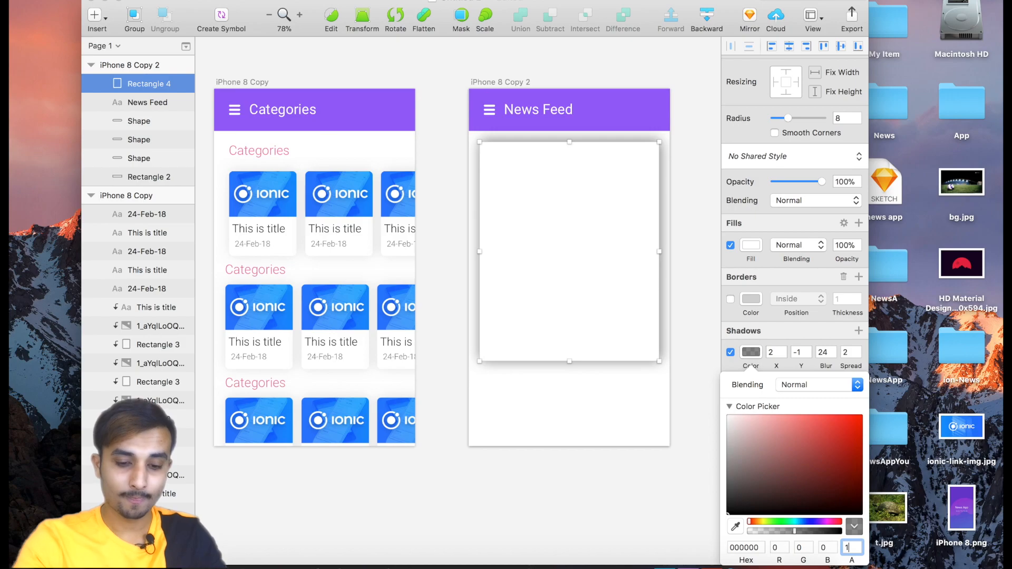
text(8)
key(Return)
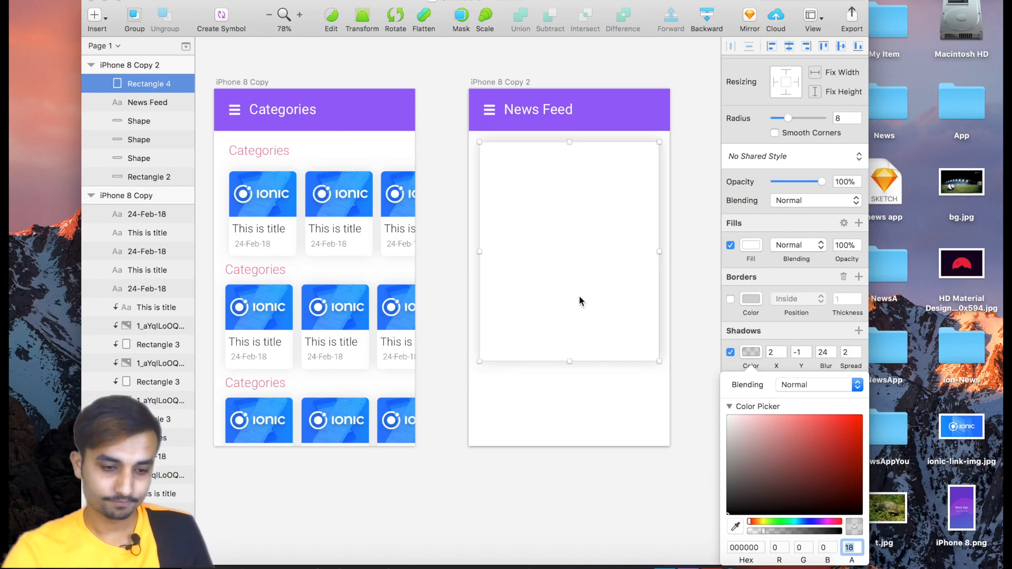
click(585, 400)
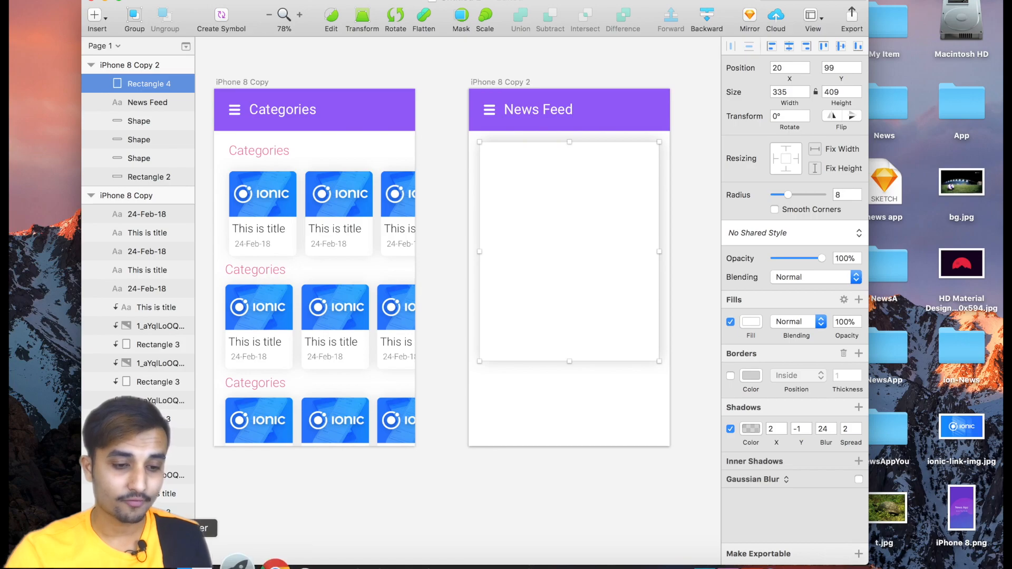
Place the bg.jpg image from the Desktop folder in Finder onto the News Feed artboard.
click(190, 567)
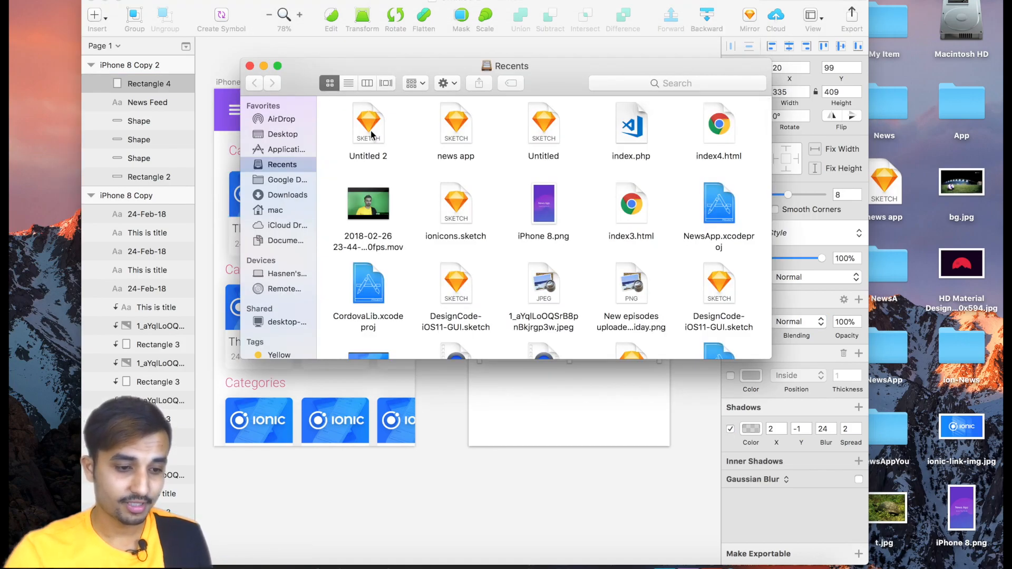
click(279, 135)
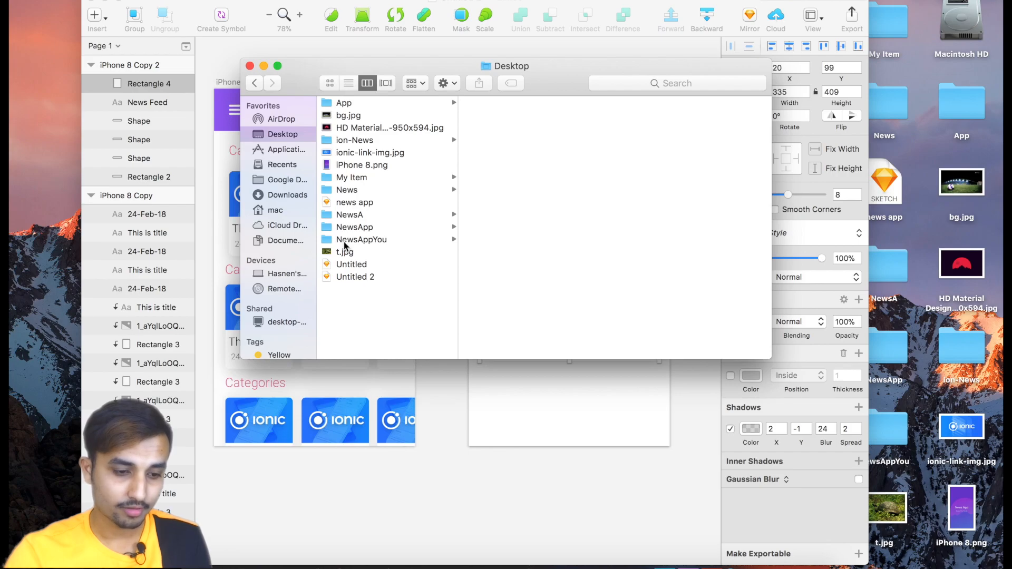
click(353, 255)
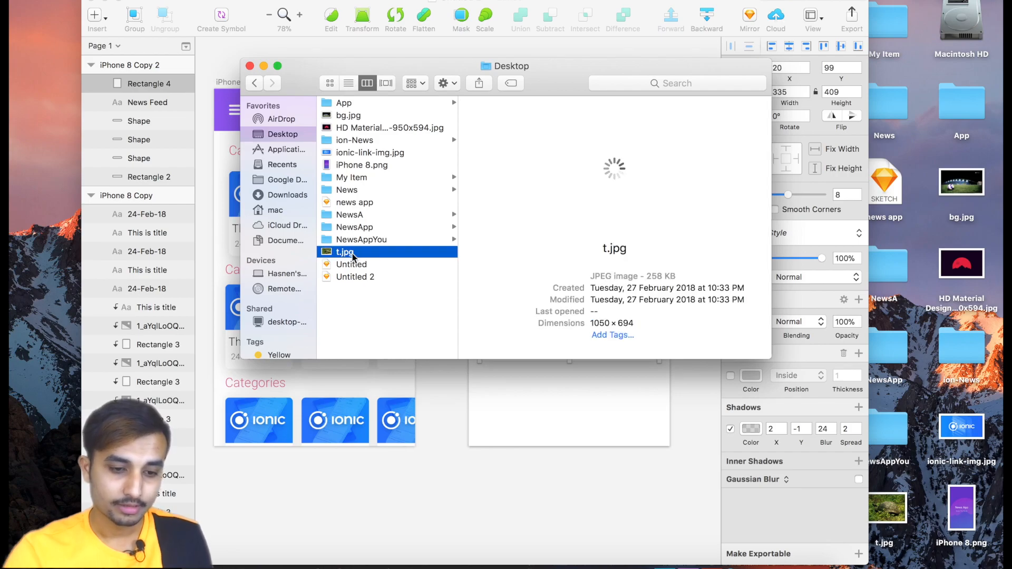
click(346, 119)
drag(346, 119, 496, 415)
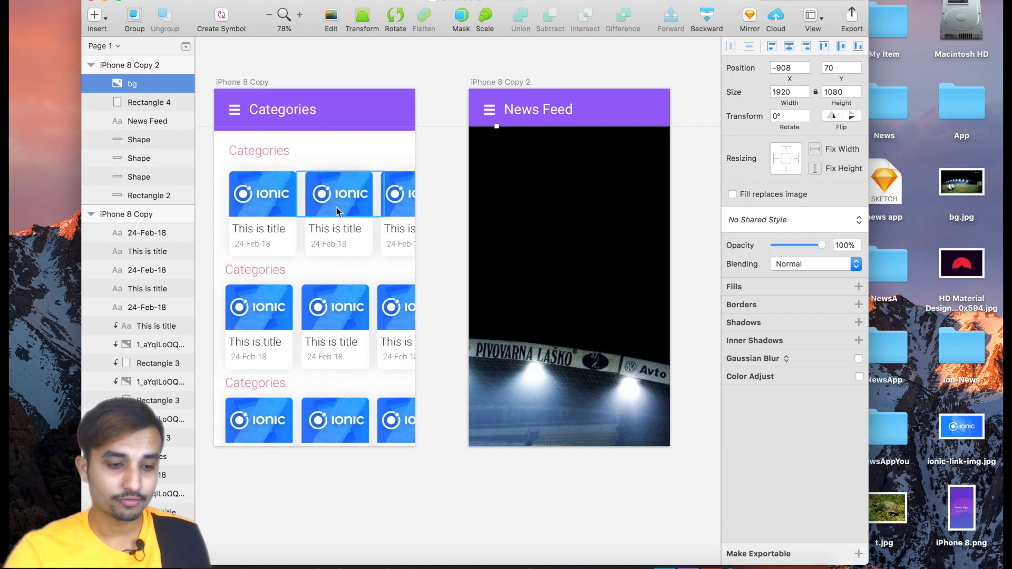
Scale the bg image down to about 377 × 212 and align its upper-left corner with the white card's, at about X 19, Y 99.
scroll(401, 172, down, 5)
scroll(399, 170, down, 3)
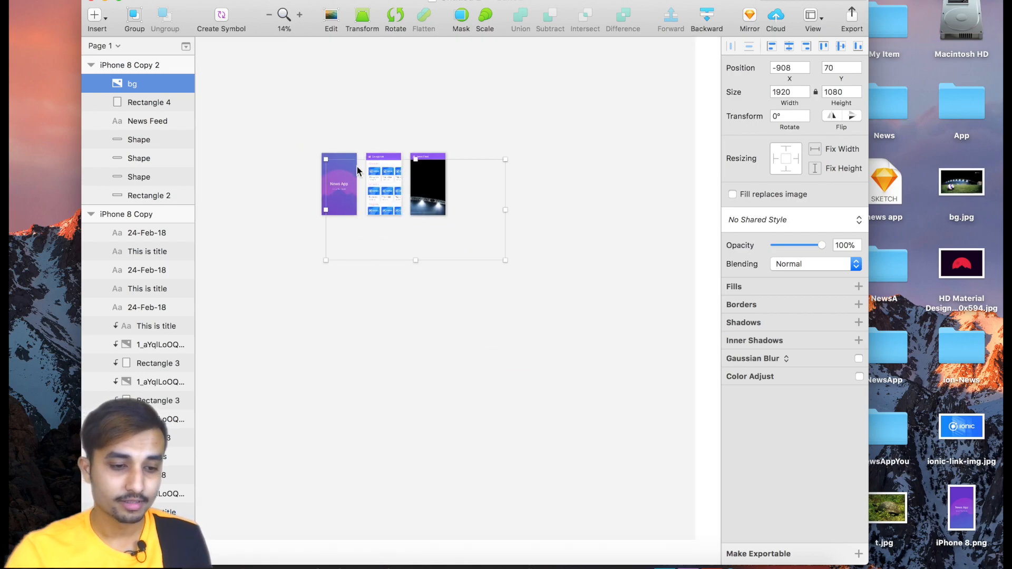
drag(323, 154, 434, 183)
drag(505, 172, 449, 184)
drag(433, 221, 429, 177)
scroll(429, 174, up, 3)
scroll(429, 173, up, 10)
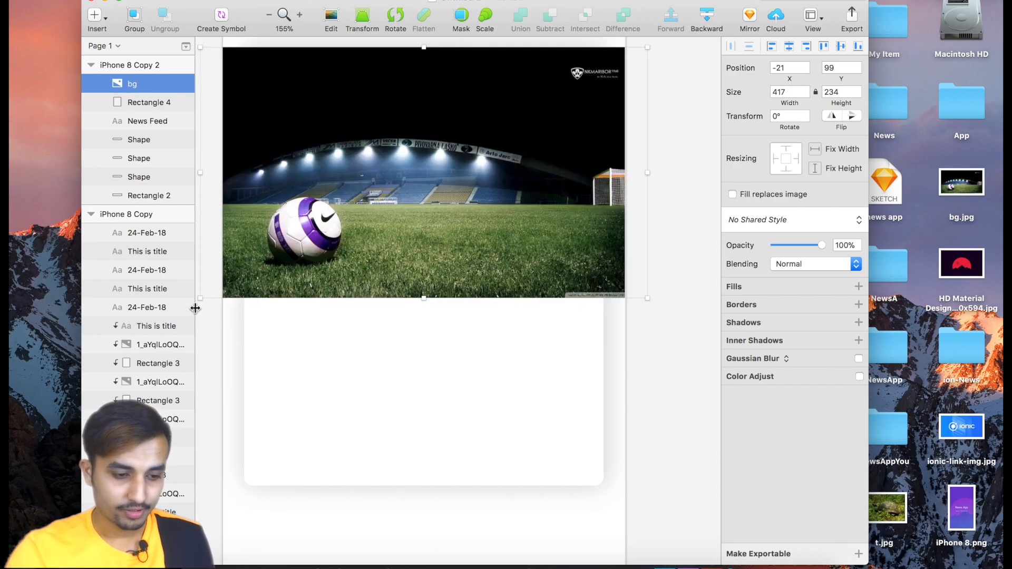
drag(201, 297, 243, 284)
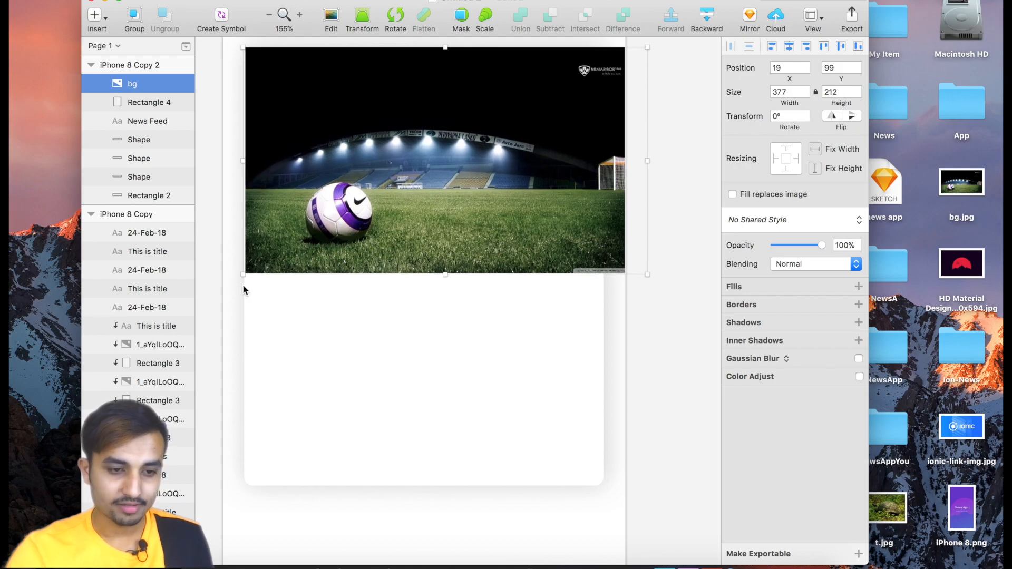
click(465, 16)
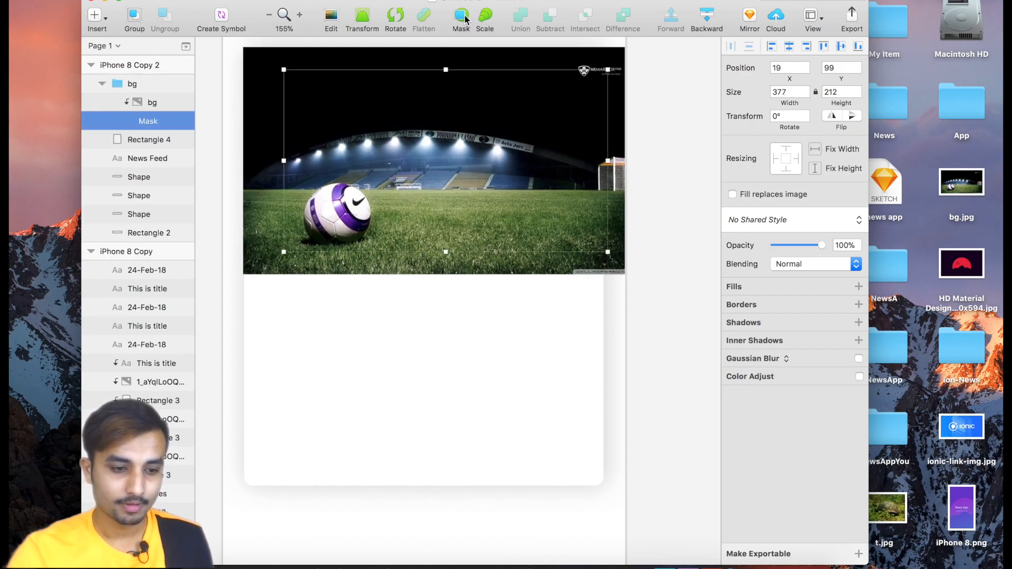
click(376, 378)
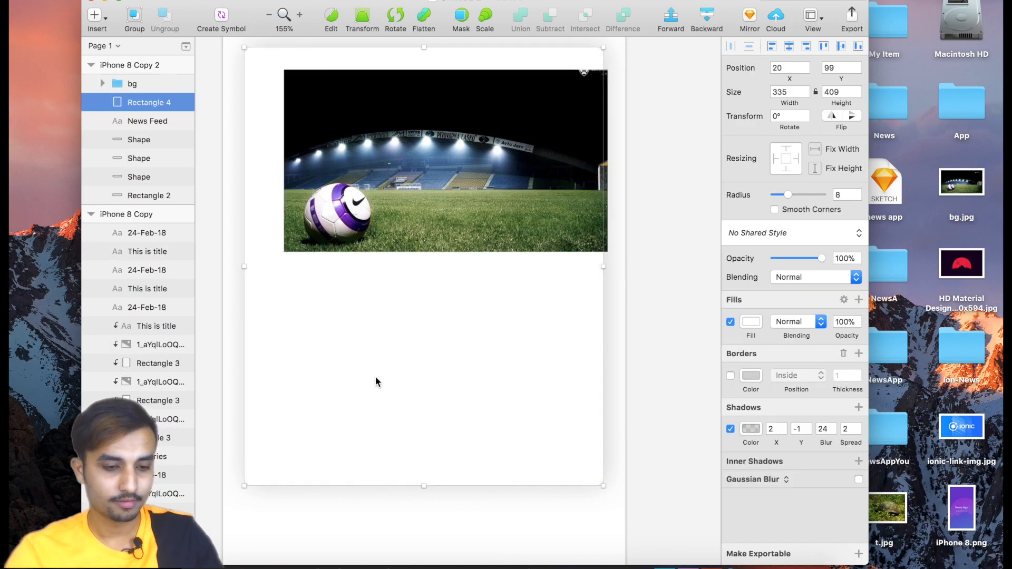
key(super+z)
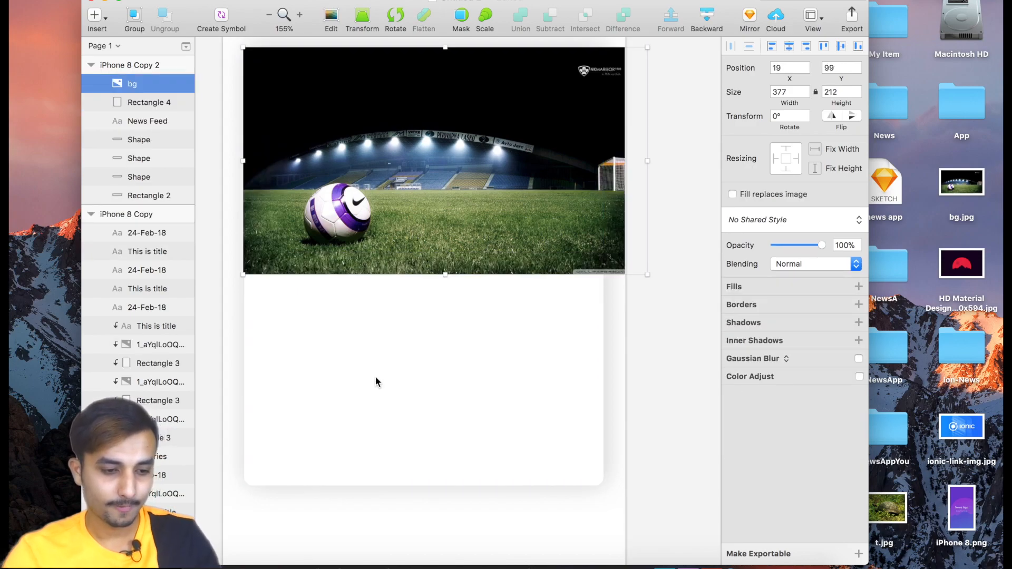
Turn the white rounded card into a mask so it clips the bg image above it.
click(371, 377)
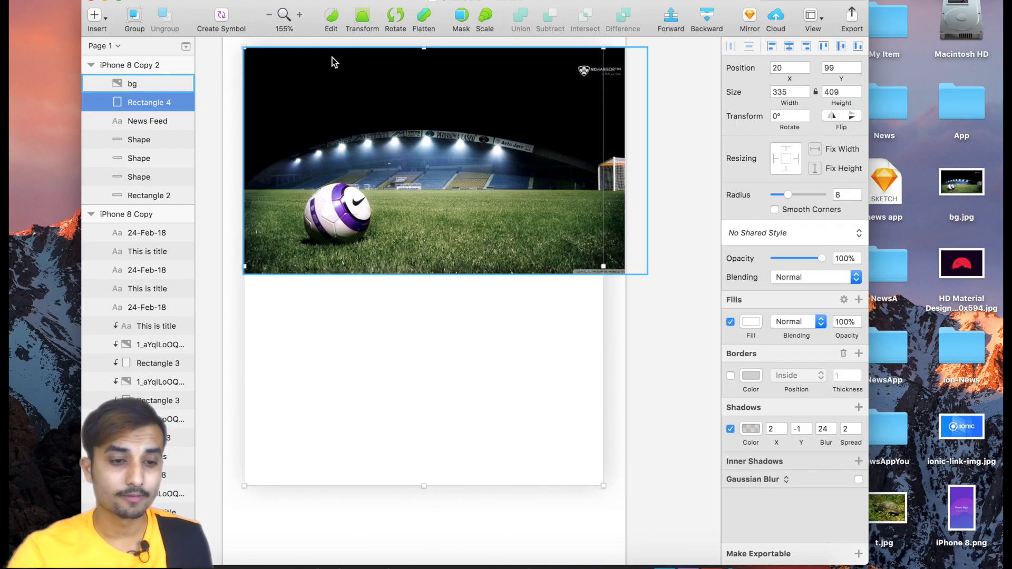
click(462, 21)
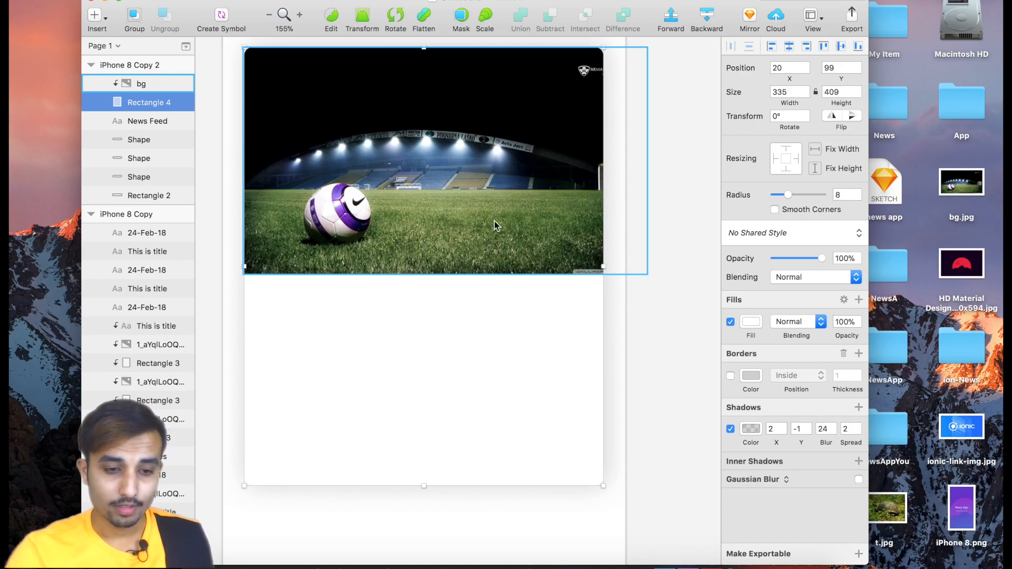
scroll(490, 217, down, 3)
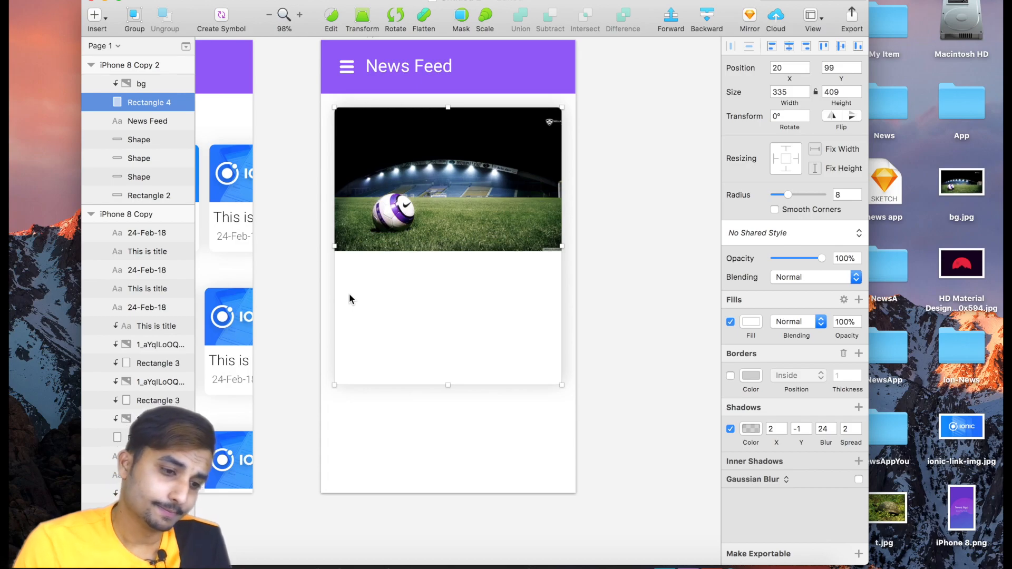
Insert a text layer on the card below the image, clear its placeholder and set the text colour to 040404.
click(95, 15)
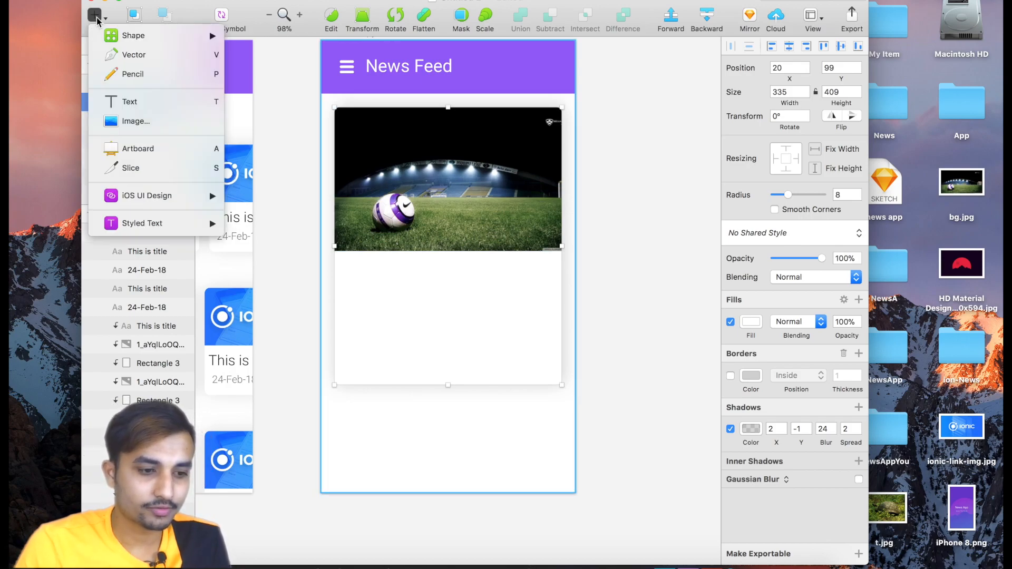
click(130, 101)
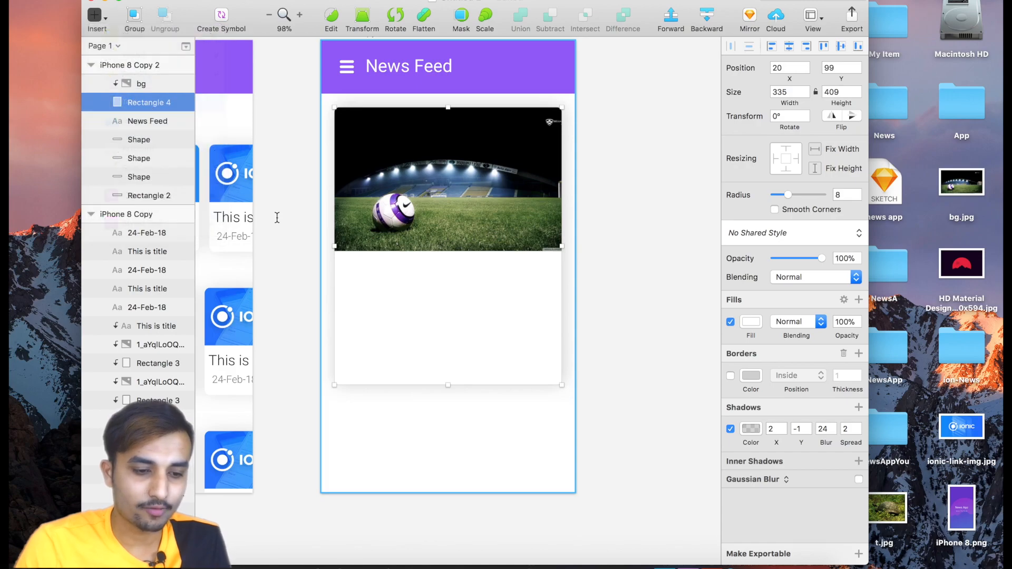
click(357, 267)
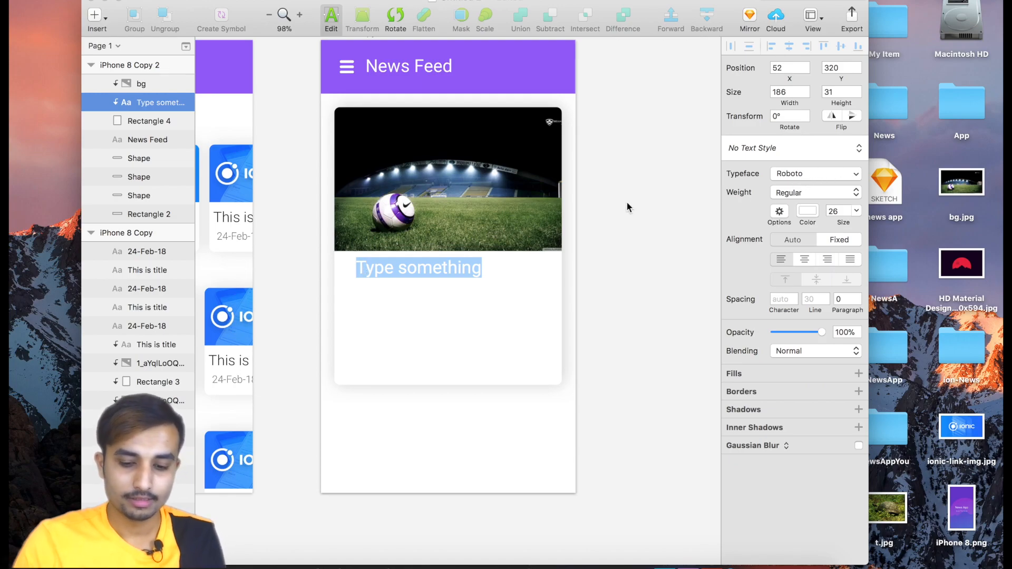
key(BackSpace)
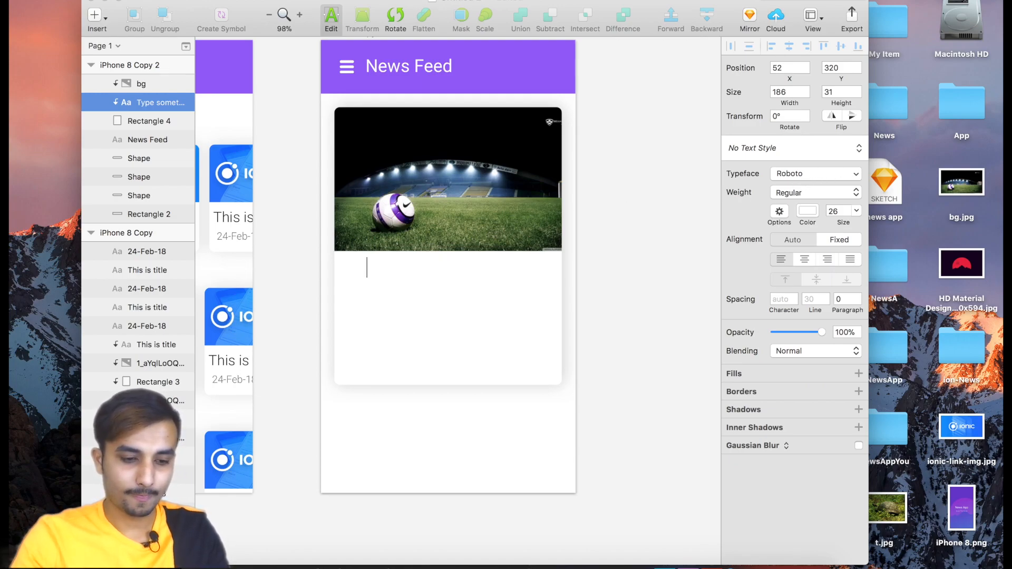
key(BackSpace)
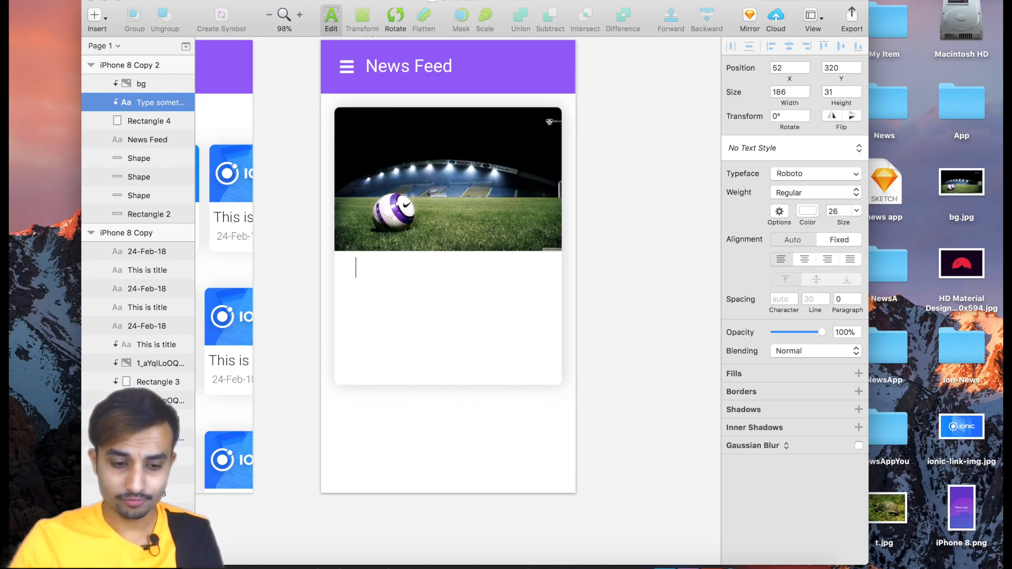
click(808, 211)
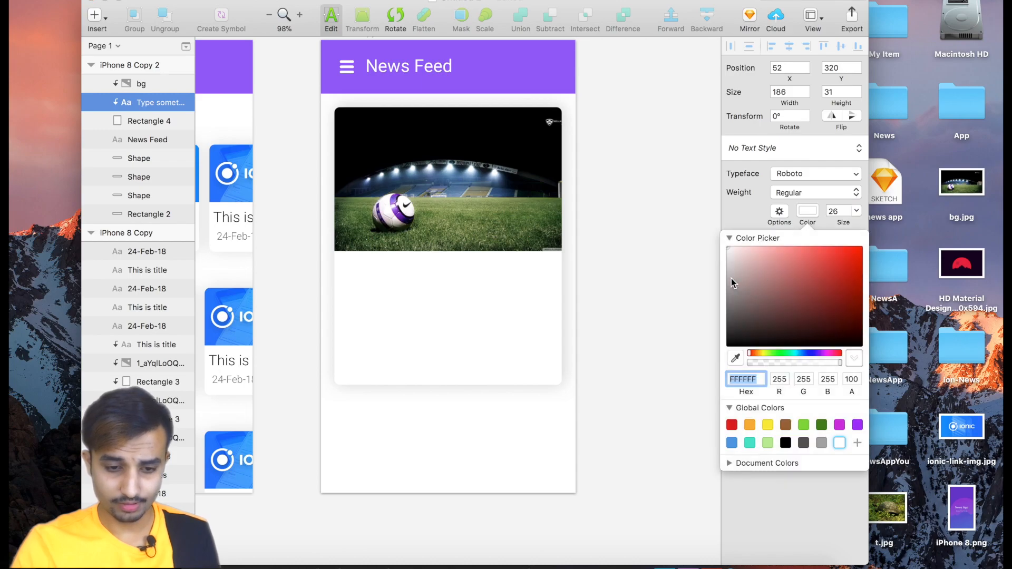
drag(727, 251, 724, 347)
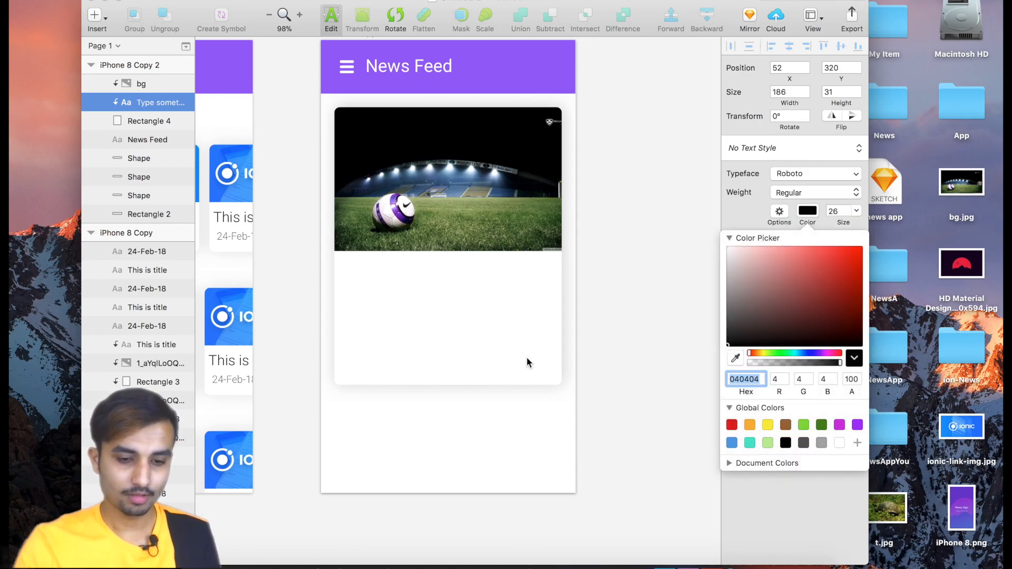
Enter "This is News Title" in the new text layer and set its weight to Light.
click(382, 267)
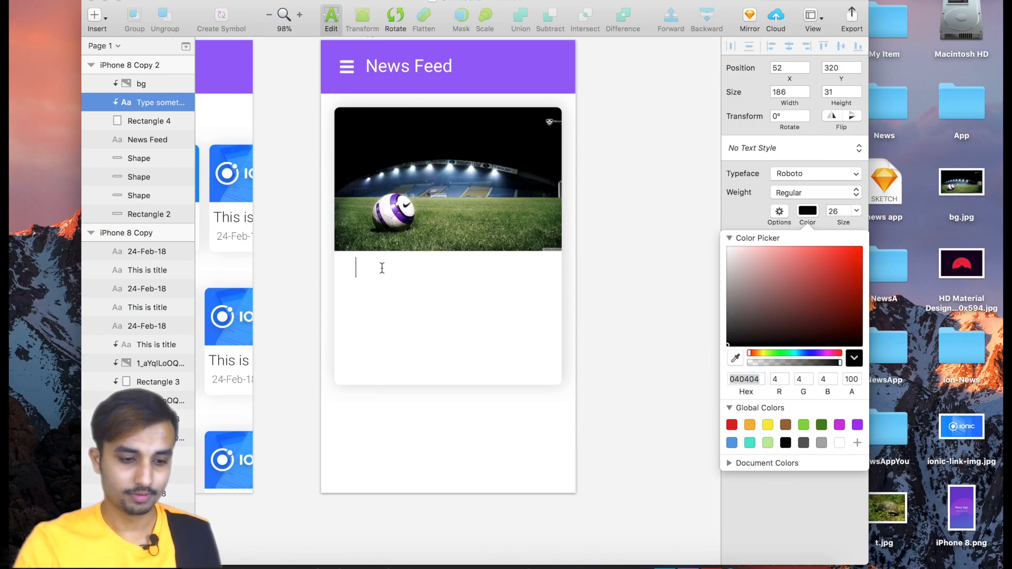
text(This )
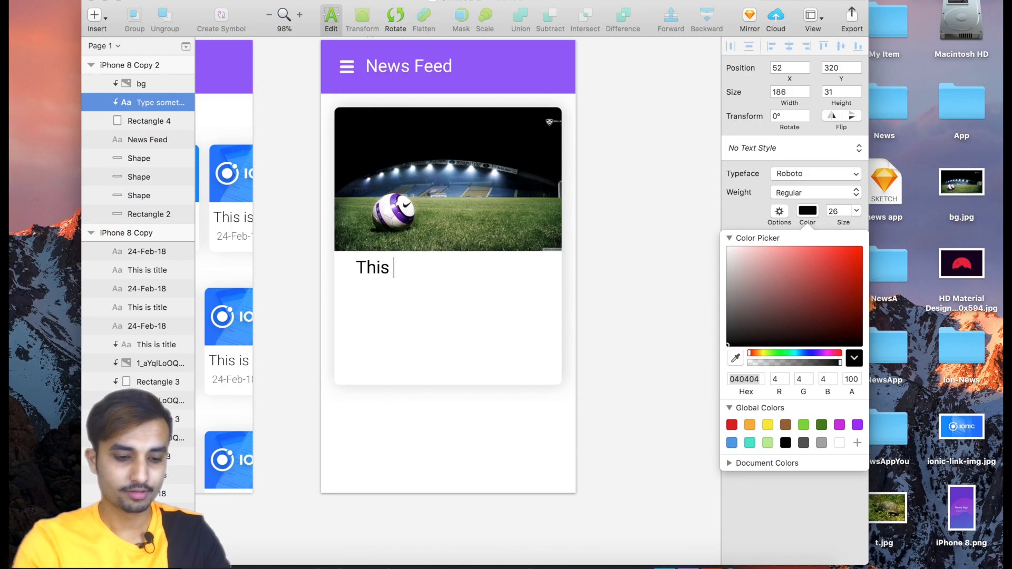
text(is News Title)
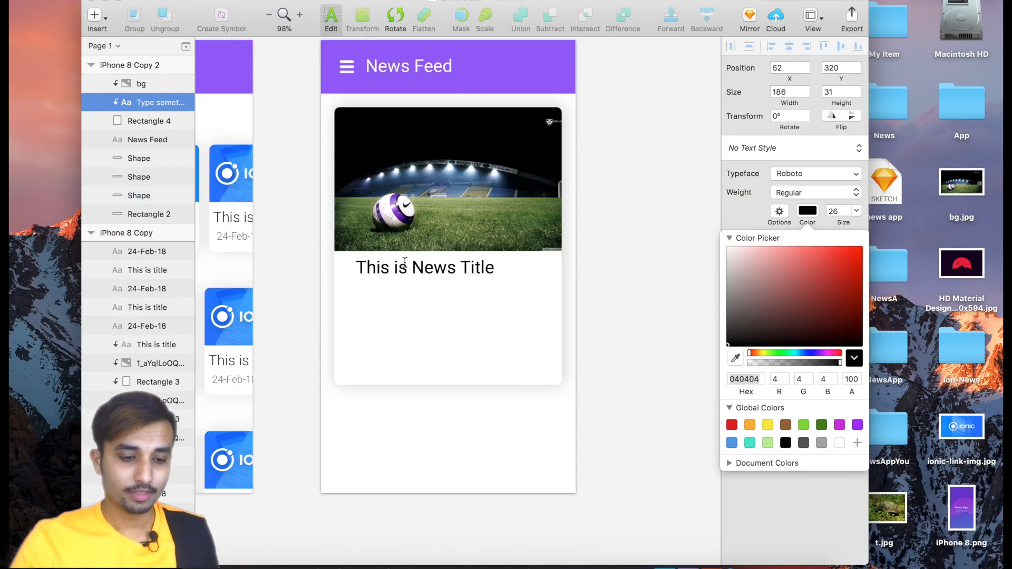
drag(355, 267, 504, 269)
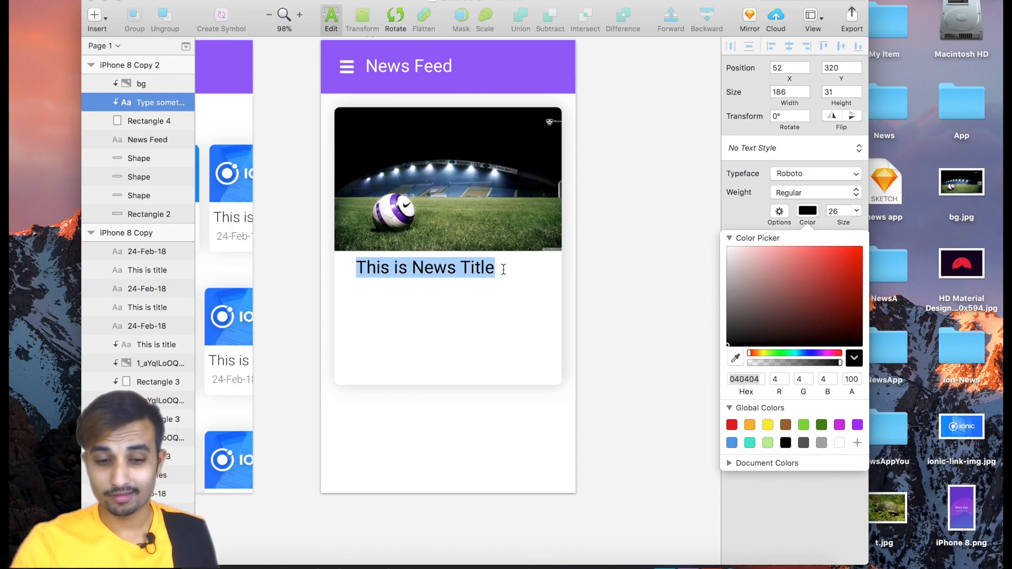
click(789, 194)
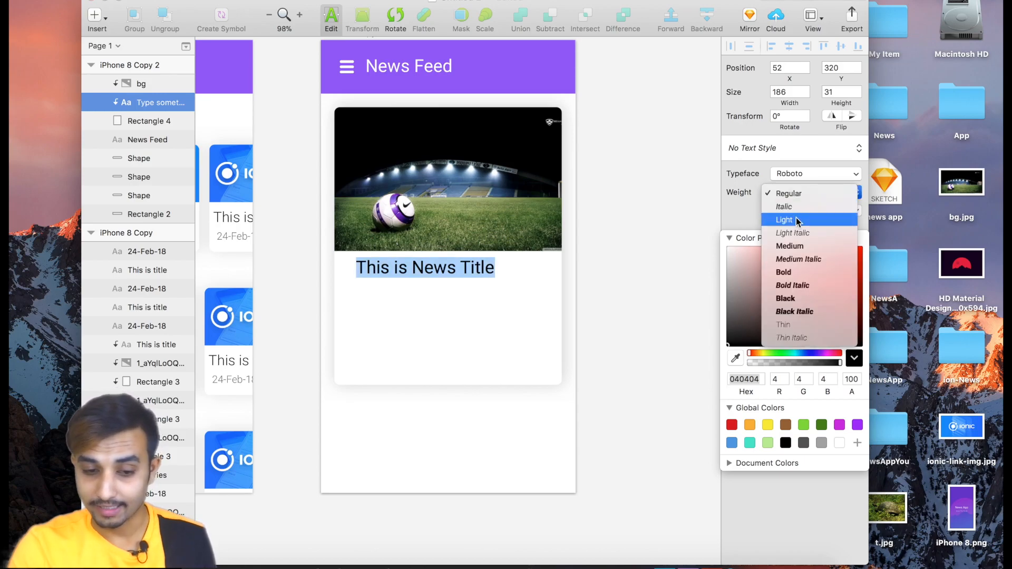
click(796, 218)
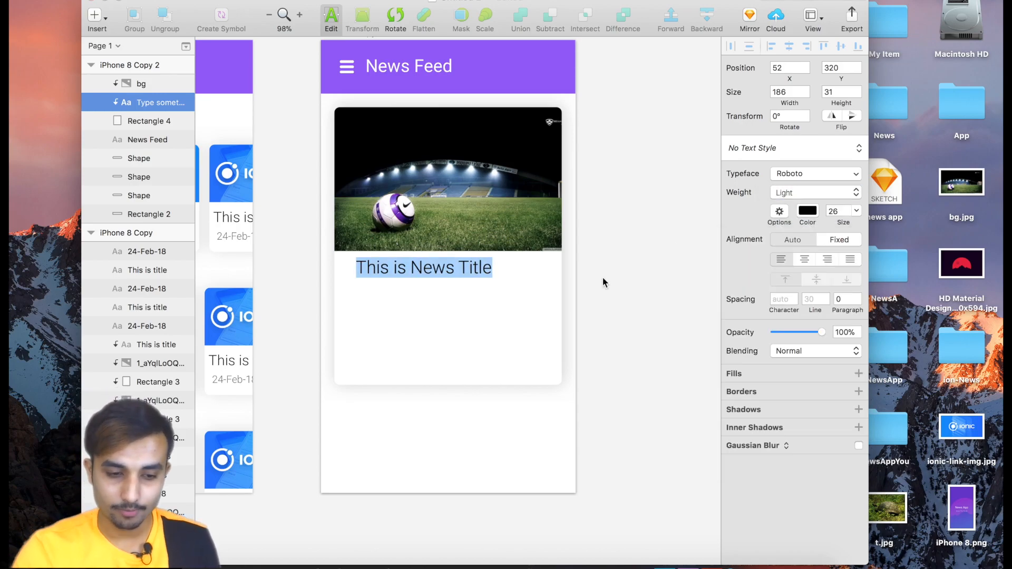
click(495, 302)
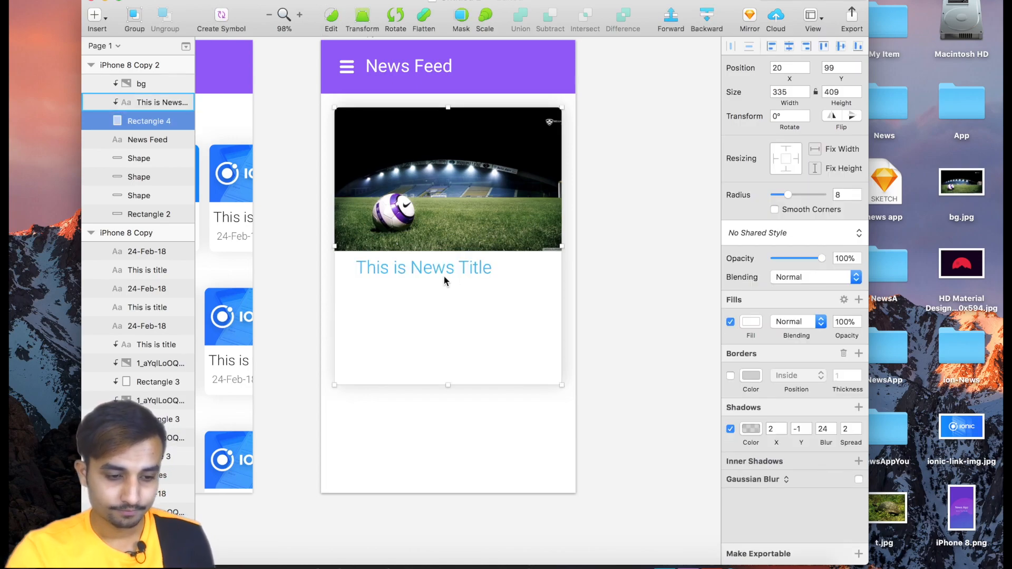
Move the news title closer to the card's left edge and slightly farther below the image.
click(442, 275)
drag(428, 276, 429, 279)
click(435, 308)
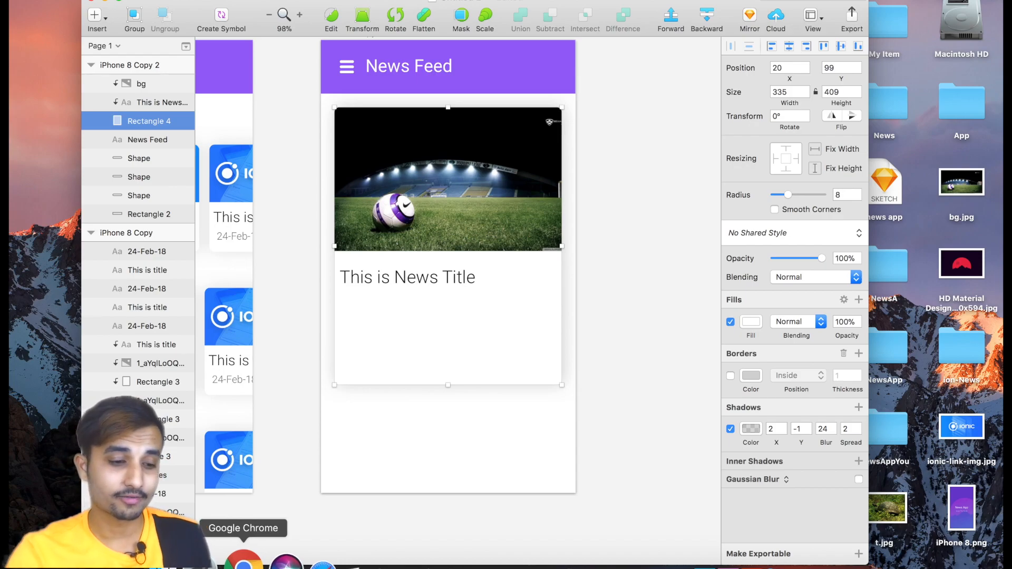
Switch to Google Chrome, search for "lorem ipsum text" and open the lipsum.com result.
click(243, 560)
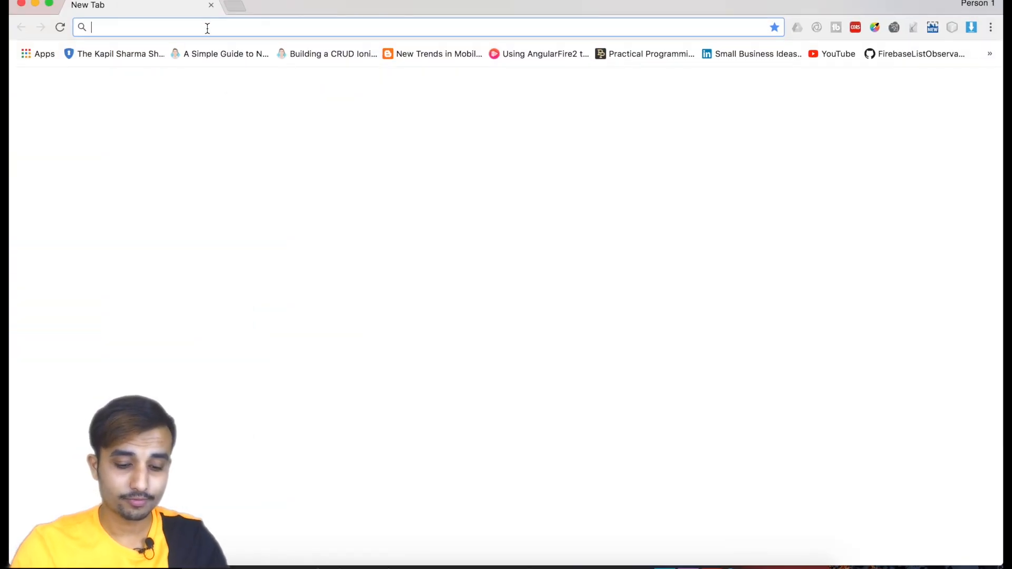
text(lo)
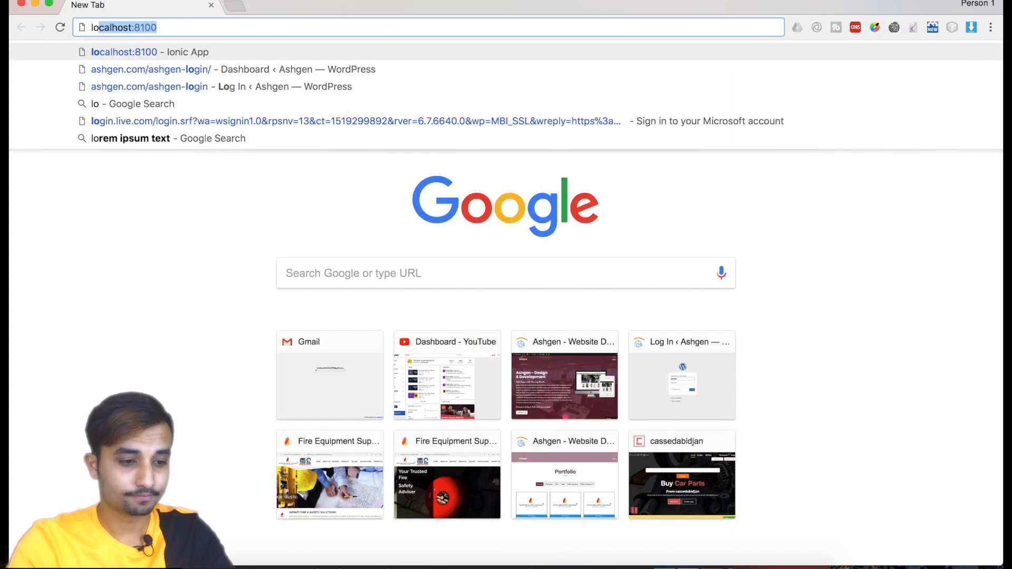
text(rem)
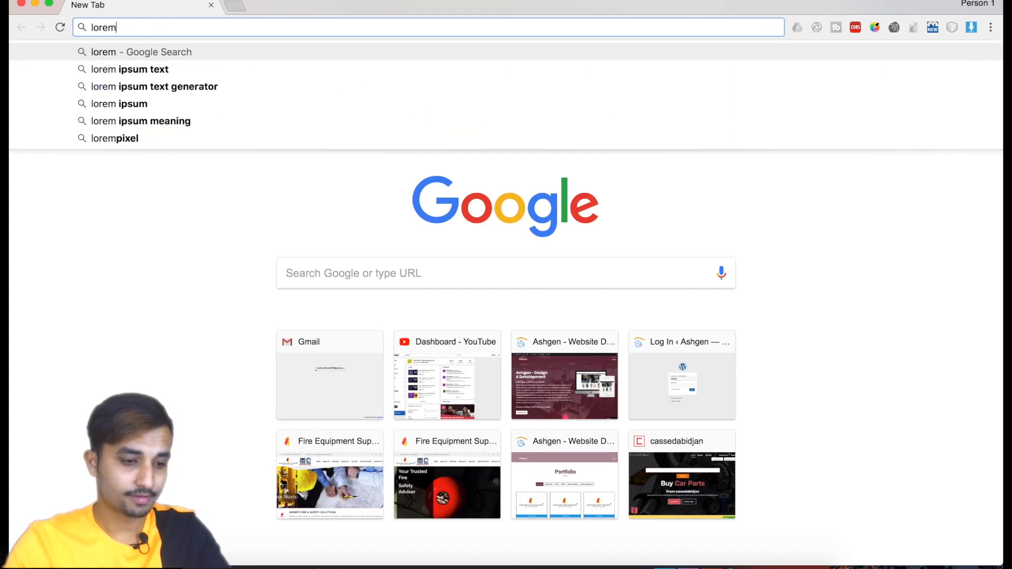
click(196, 69)
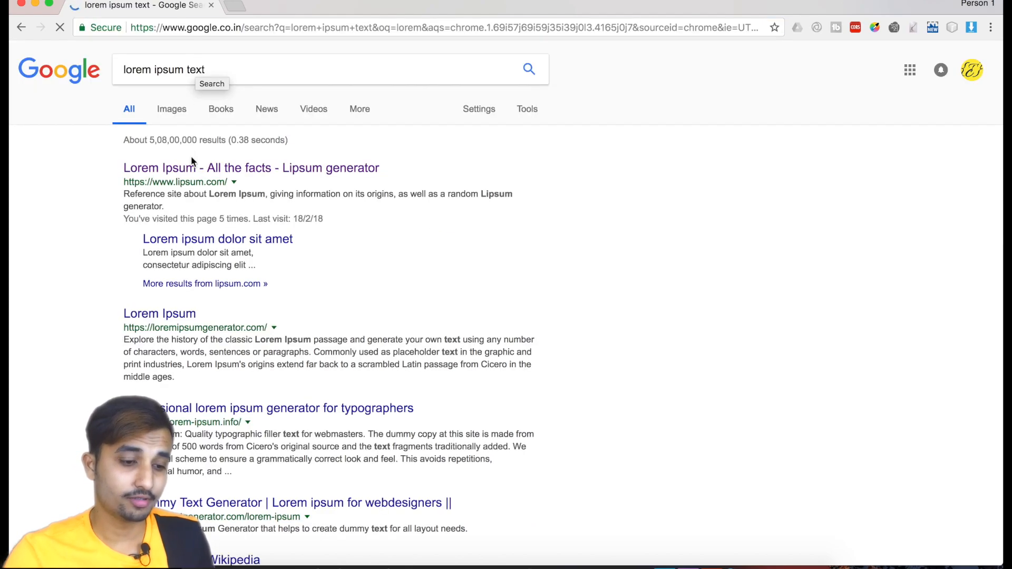
click(193, 171)
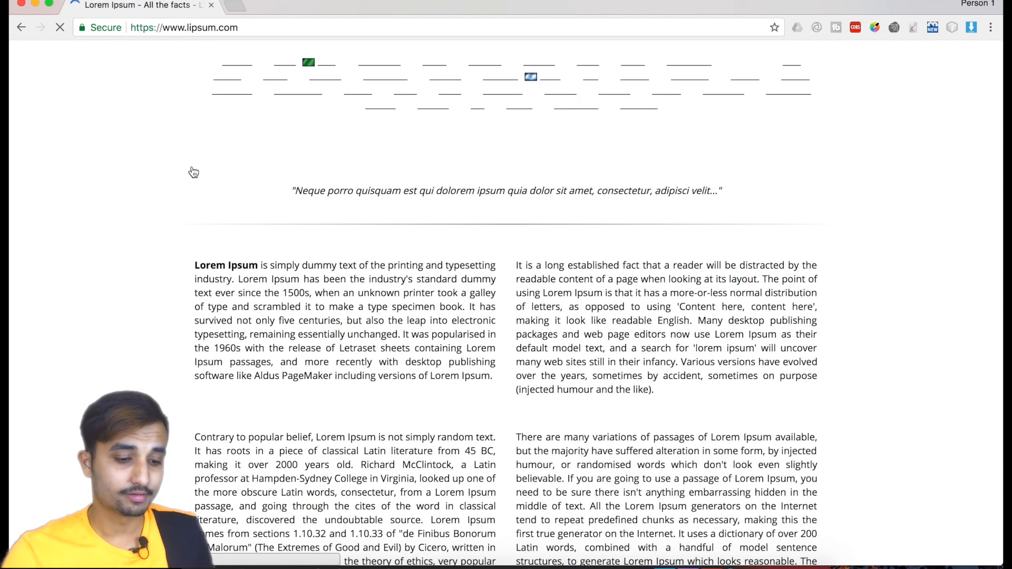
Copy the "What is Lorem Ipsum?" paragraph from its start through "since the 1500s," and switch back to Sketch.
drag(196, 262, 312, 365)
key(super+c)
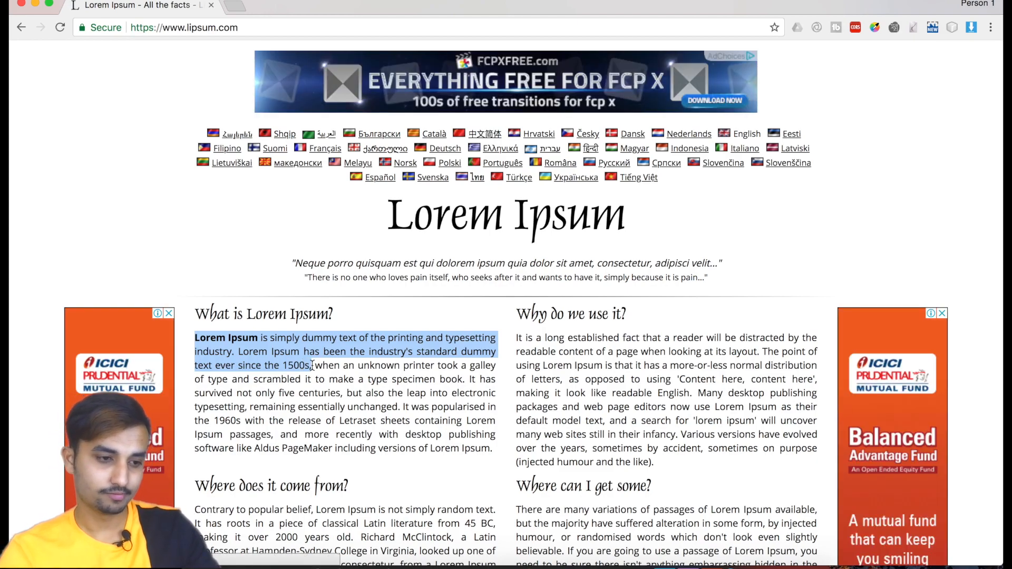
mouse_move(242, 566)
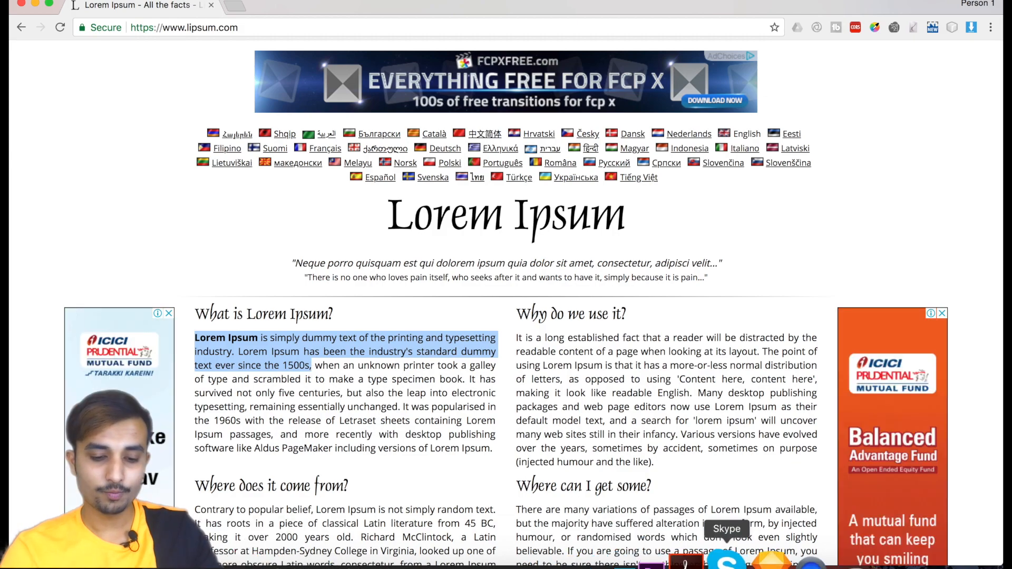
click(762, 560)
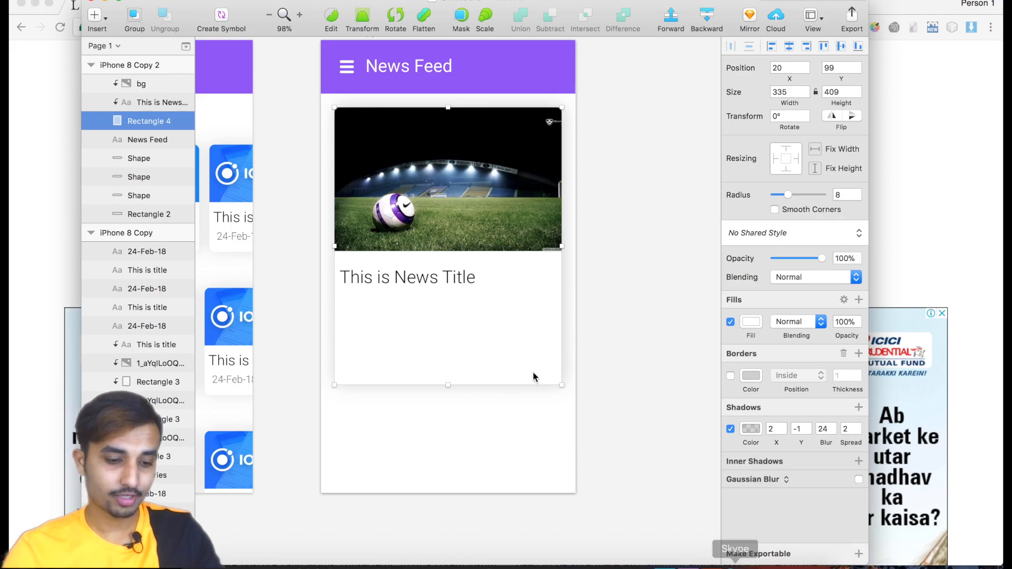
Draw a text box about 293 × 111 below the news title and replace its placeholder with the copied Lorem Ipsum text.
click(136, 68)
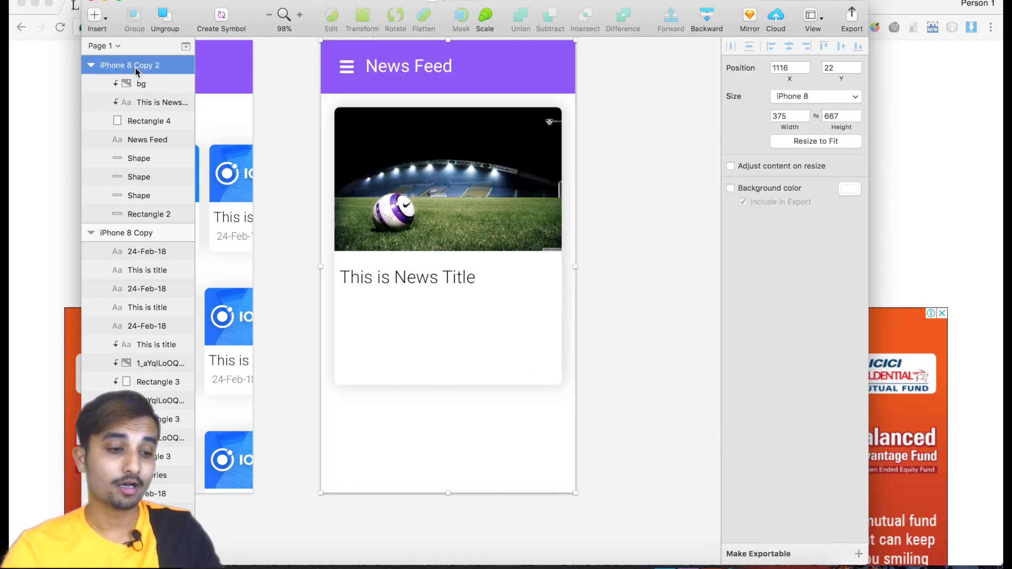
click(104, 19)
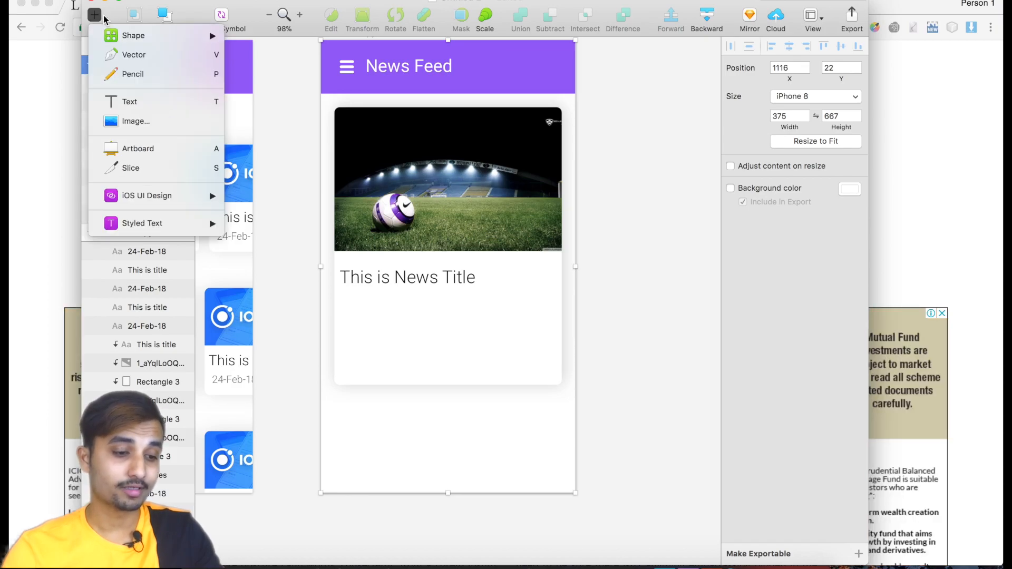
click(132, 107)
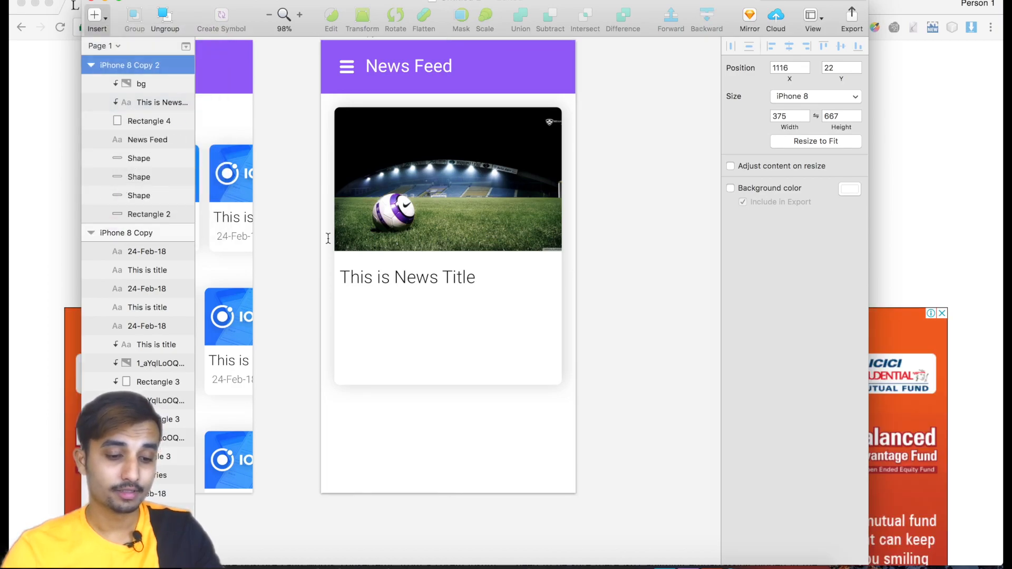
drag(346, 300, 544, 374)
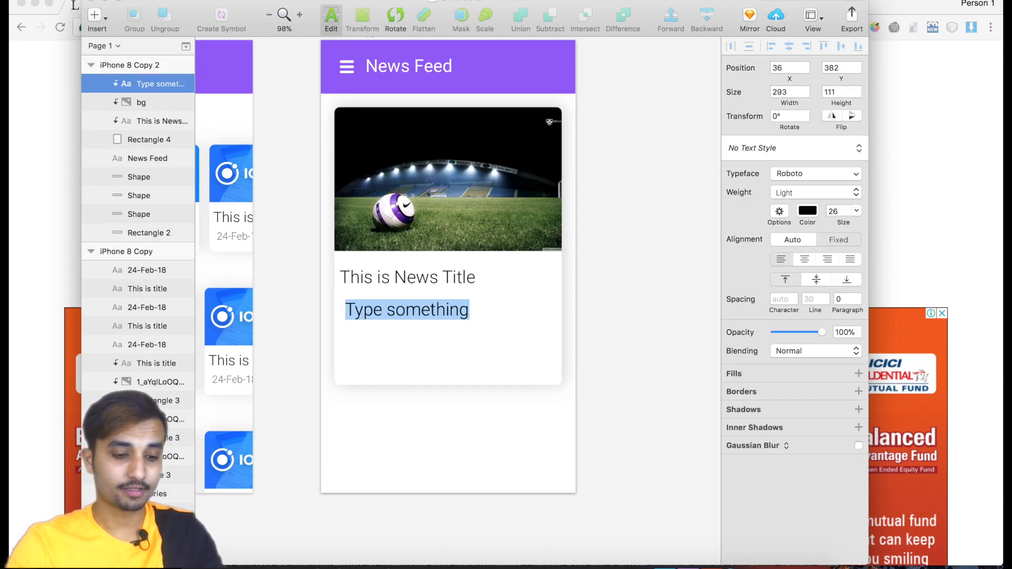
key(BackSpace)
key(super+v)
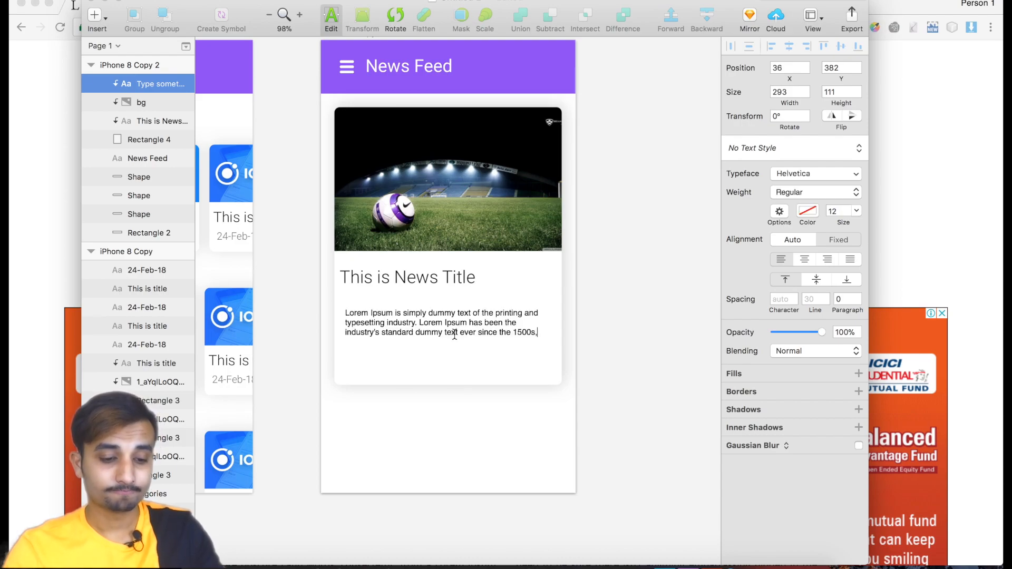
Set the font size of the Lorem Ipsum description text to 17.
drag(542, 332, 344, 313)
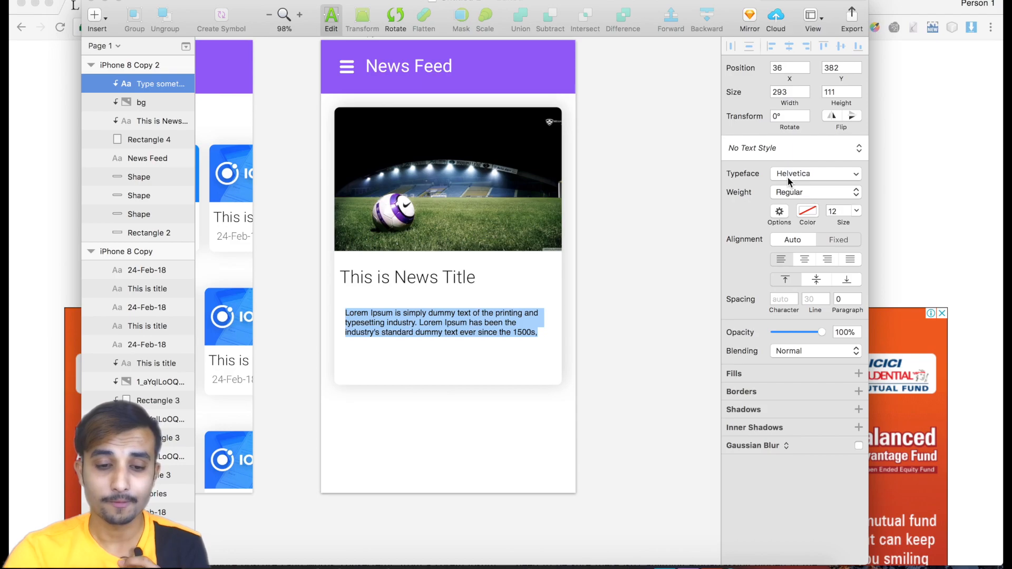
drag(840, 223, 843, 223)
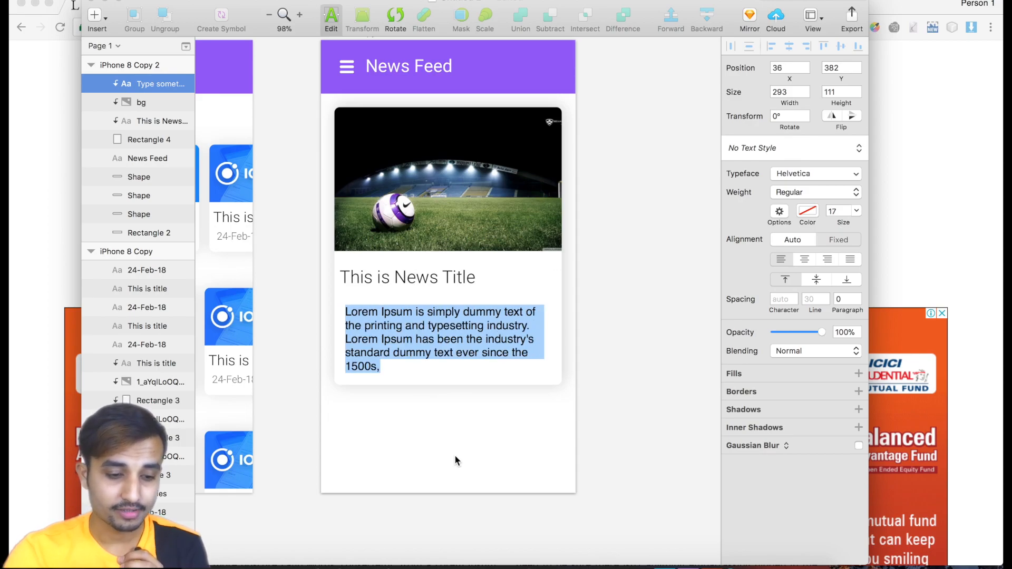
key(Escape)
Align the news title with the description's left edge at X 36 and set its font size to 30.
click(406, 277)
drag(409, 279, 410, 283)
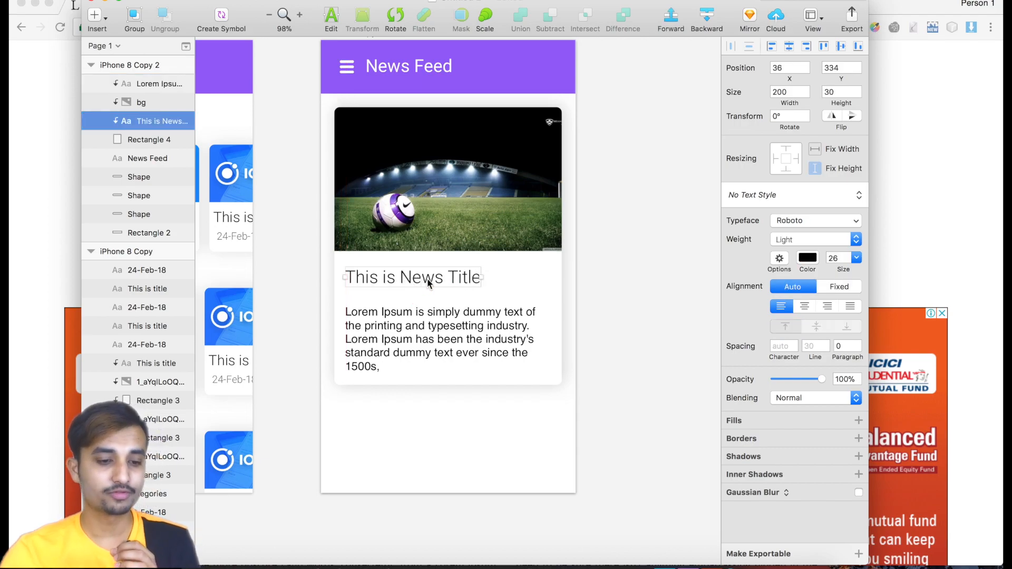
double_click(427, 278)
triple_click(427, 278)
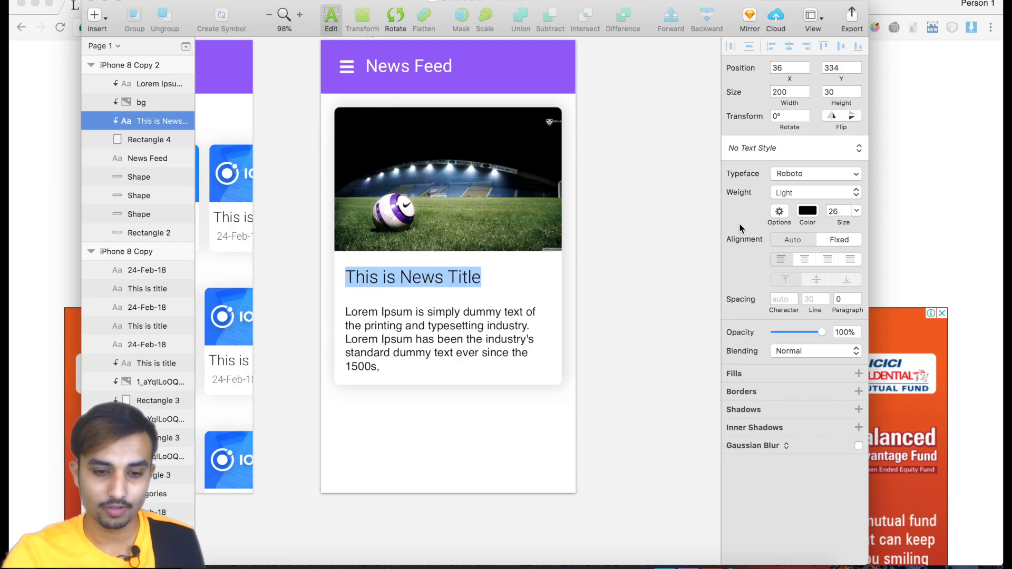
drag(838, 222, 841, 223)
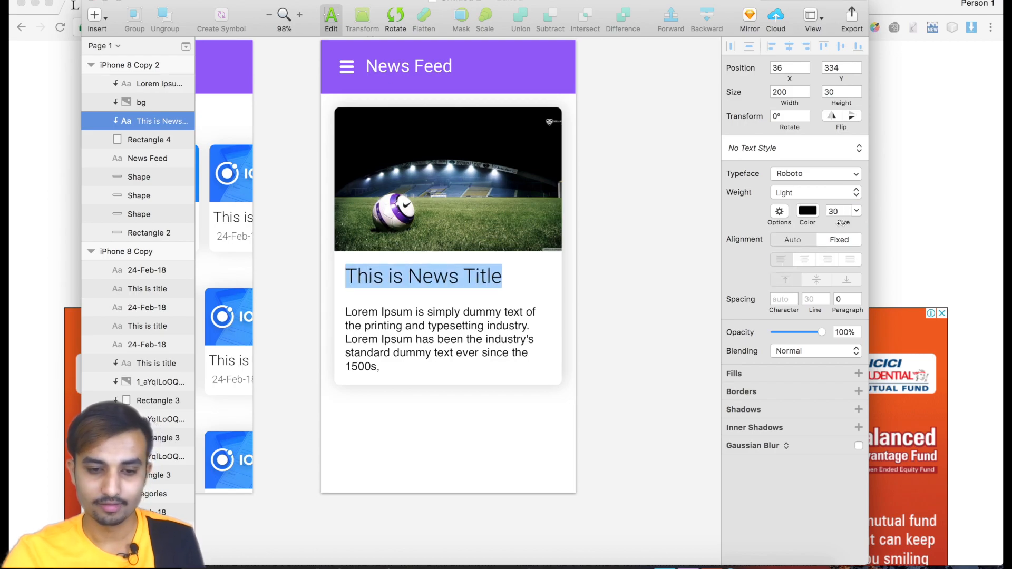
click(536, 291)
click(489, 444)
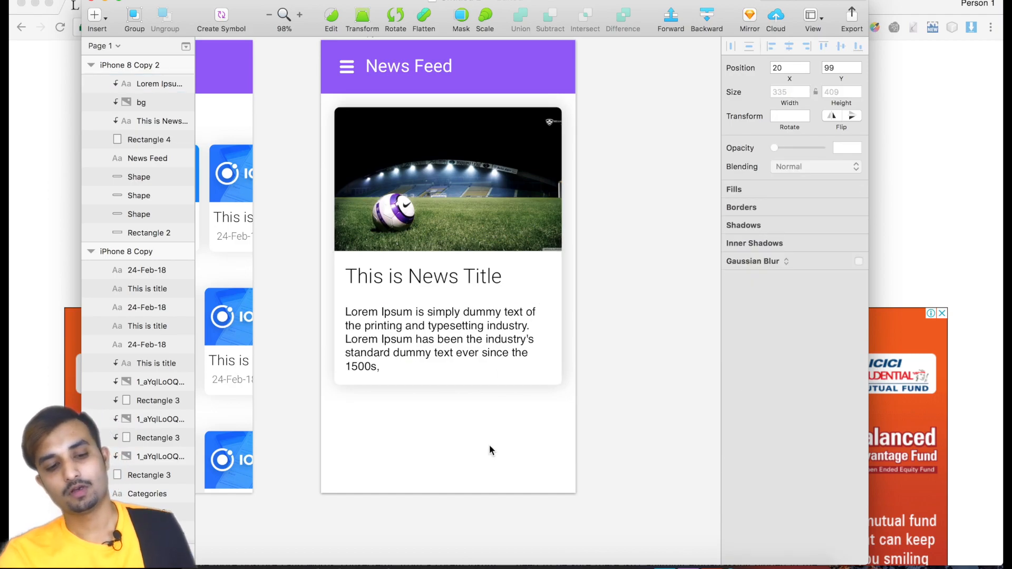
Change the description text's color to dark gray 2C2C2C with an alpha of 88.
click(463, 355)
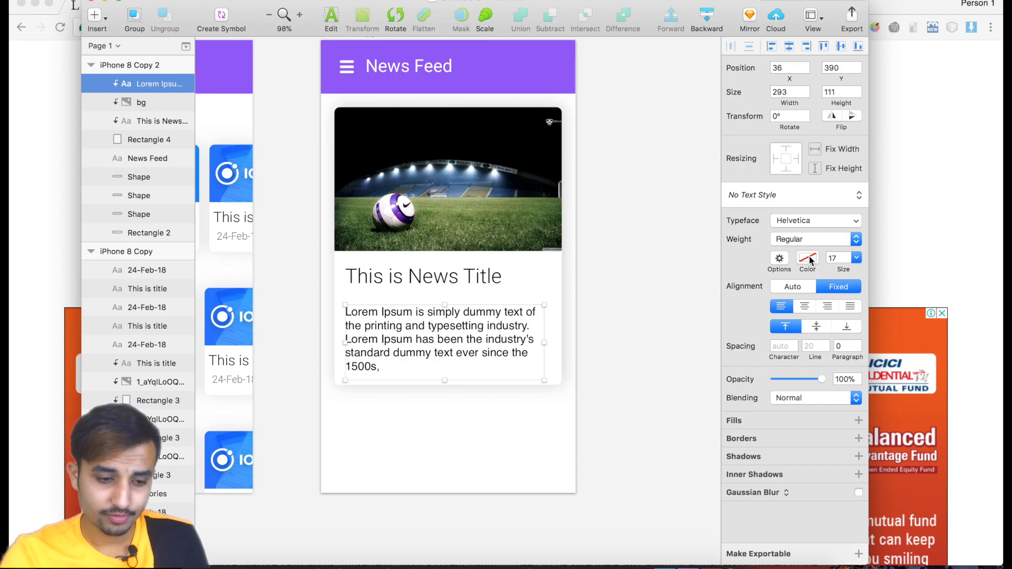
double_click(479, 330)
click(807, 212)
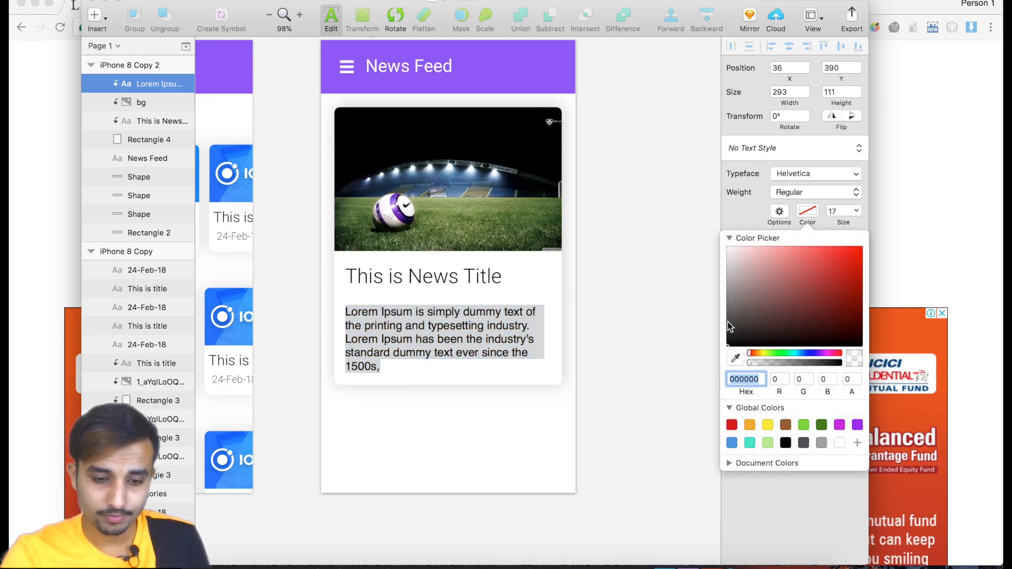
drag(730, 327, 730, 330)
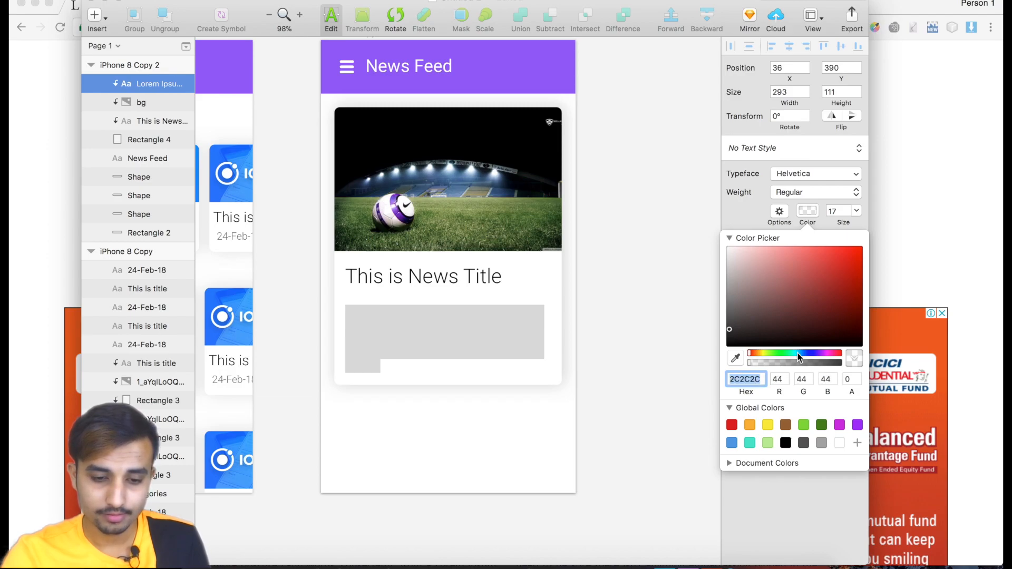
click(831, 363)
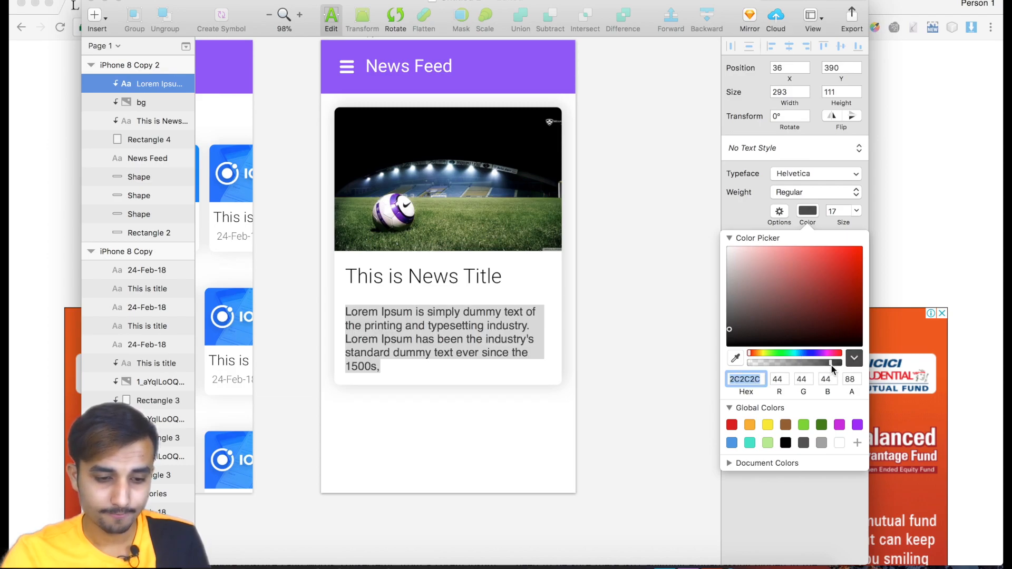
click(657, 357)
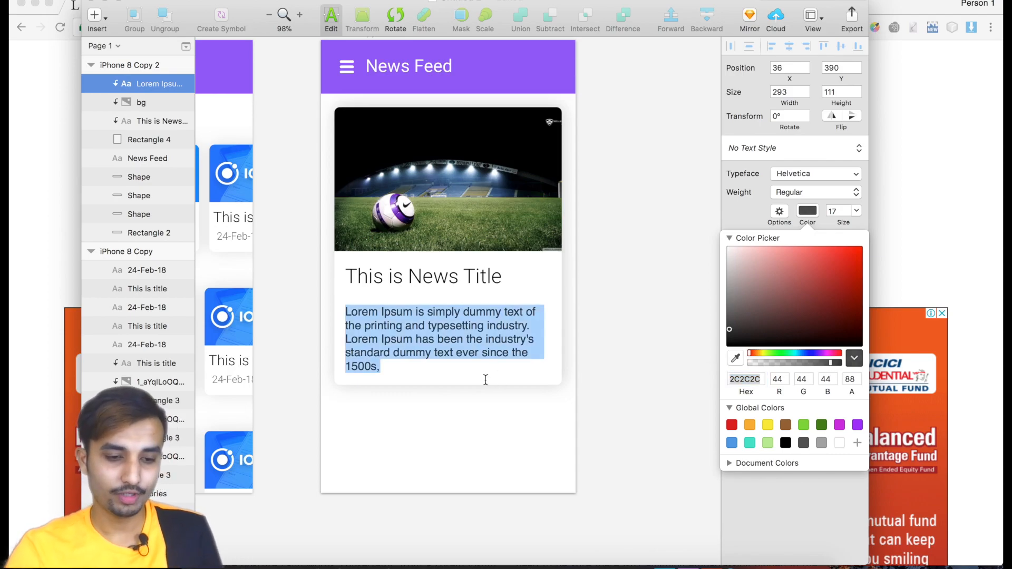
Replace the comma at the end of the description with a period and finish editing the text.
click(502, 376)
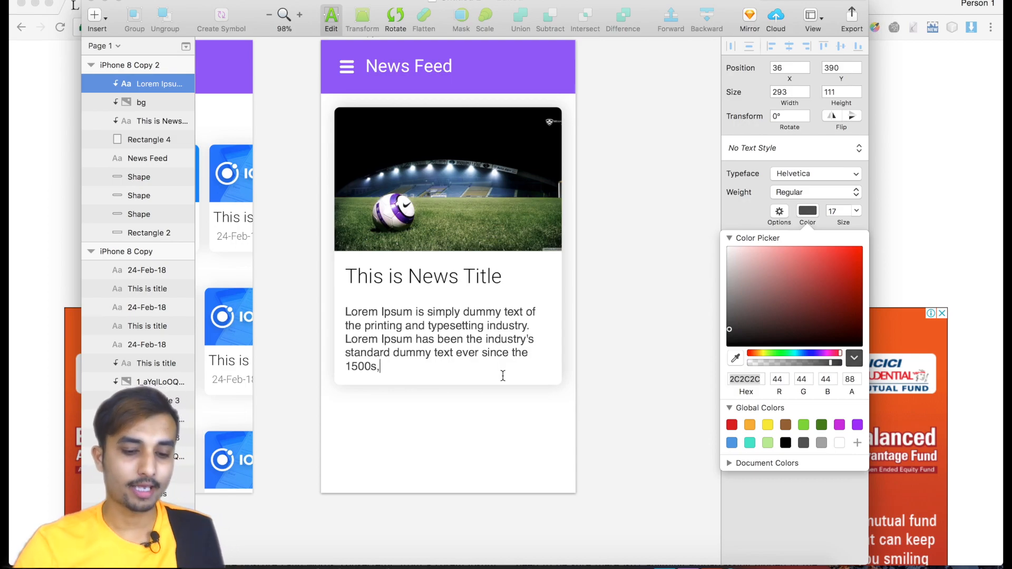
key(BackSpace)
text(.)
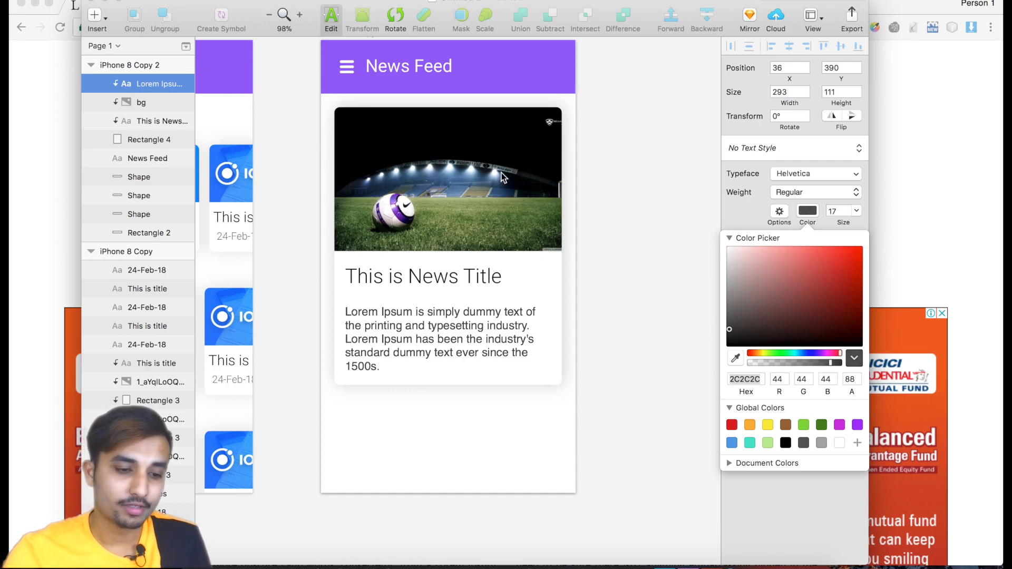
key(Escape)
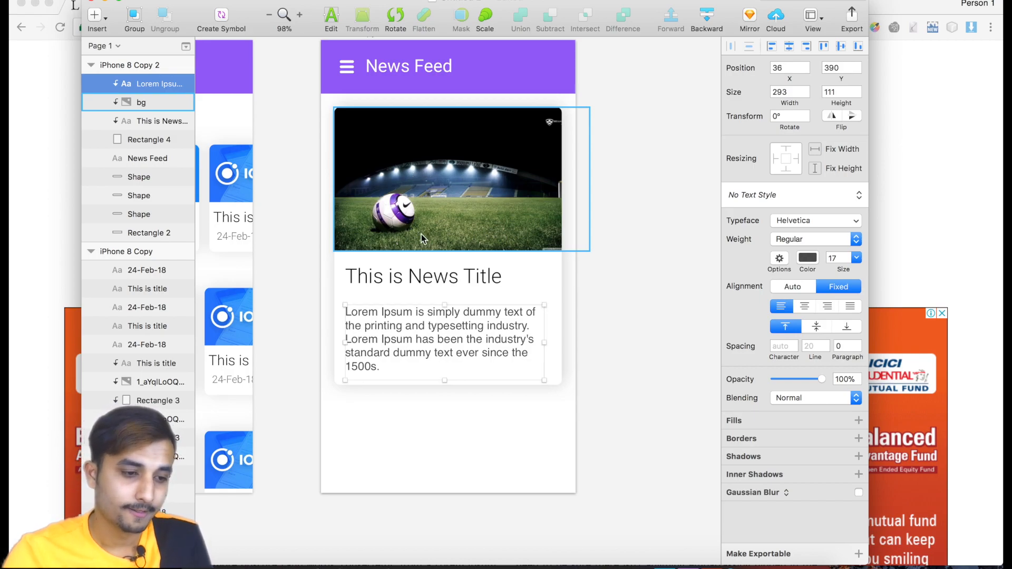
Duplicate the whole news card with its image, title and description, and place the copy directly below the first card.
click(146, 140)
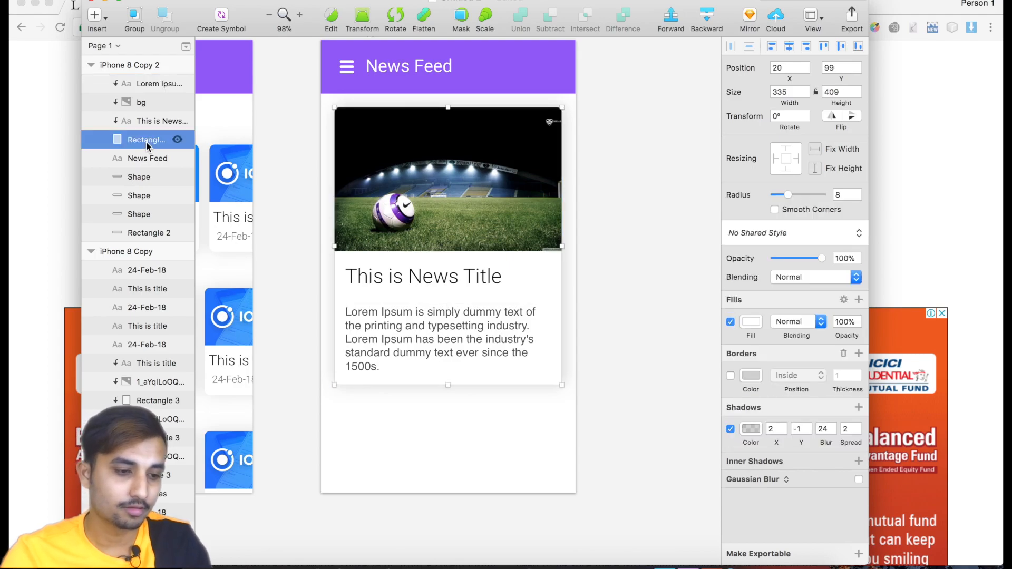
shift+click(147, 84)
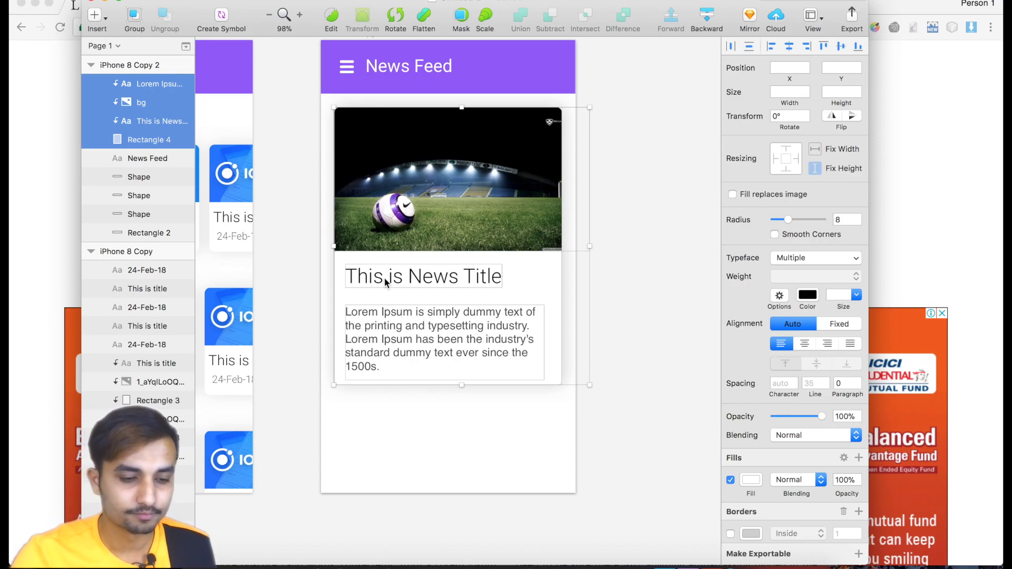
key(super+v)
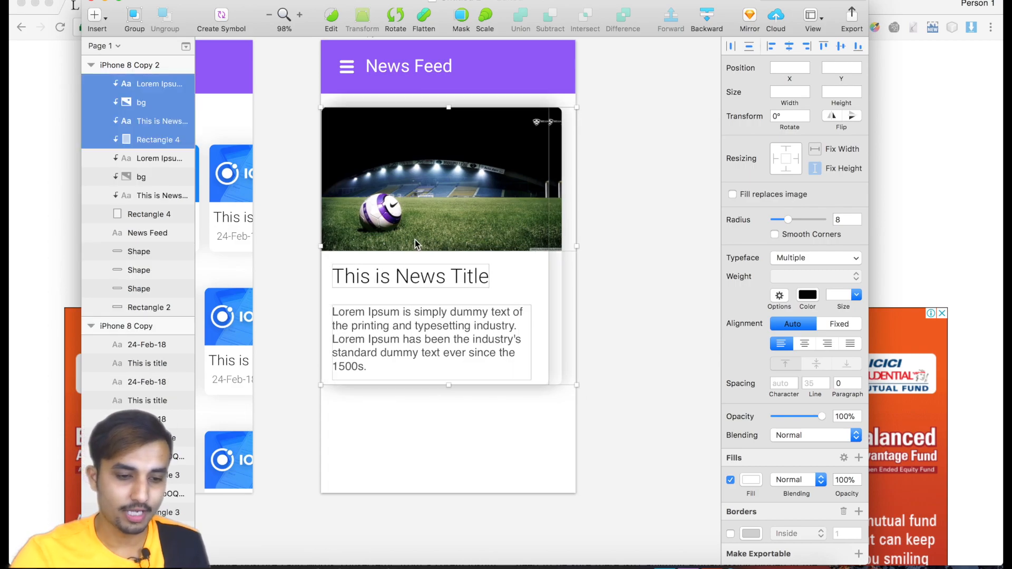
drag(415, 240, 428, 532)
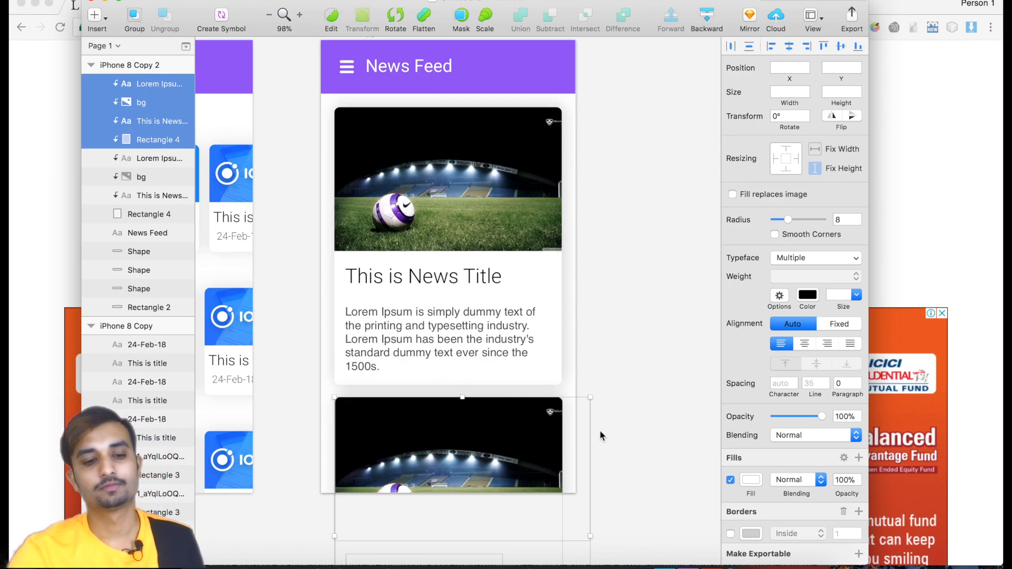
click(656, 406)
Move the duplicated title and description layers lying outside the artboard into iPhone 8 Copy 2, above the duplicate's bg layer.
scroll(649, 409, down, 5)
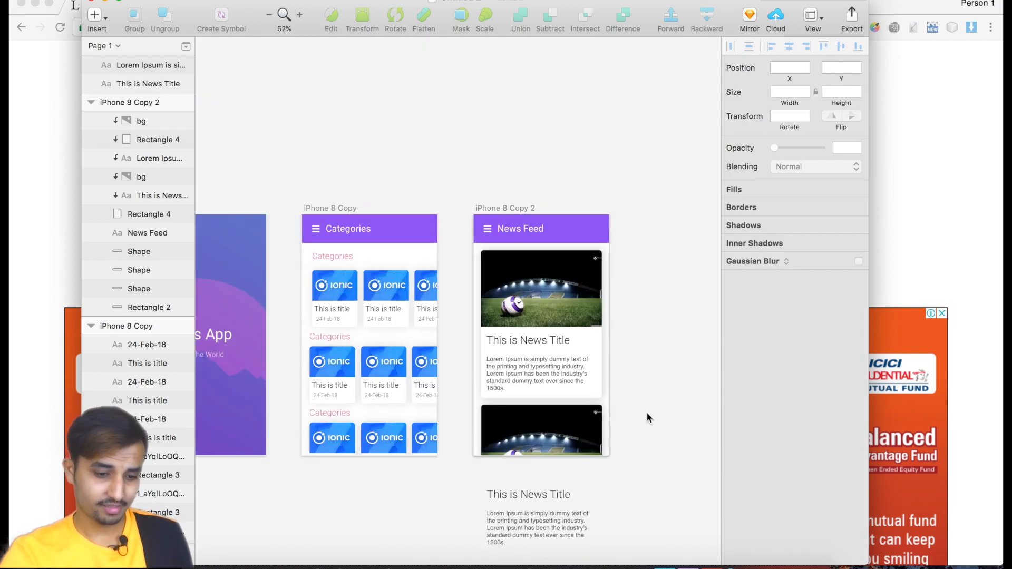
click(529, 494)
click(530, 520)
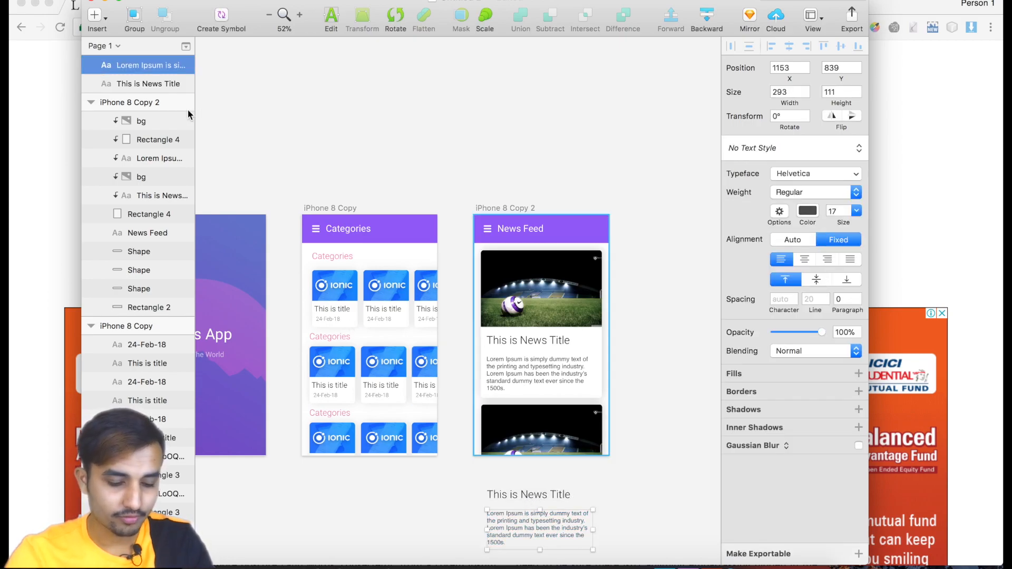
shift+click(537, 495)
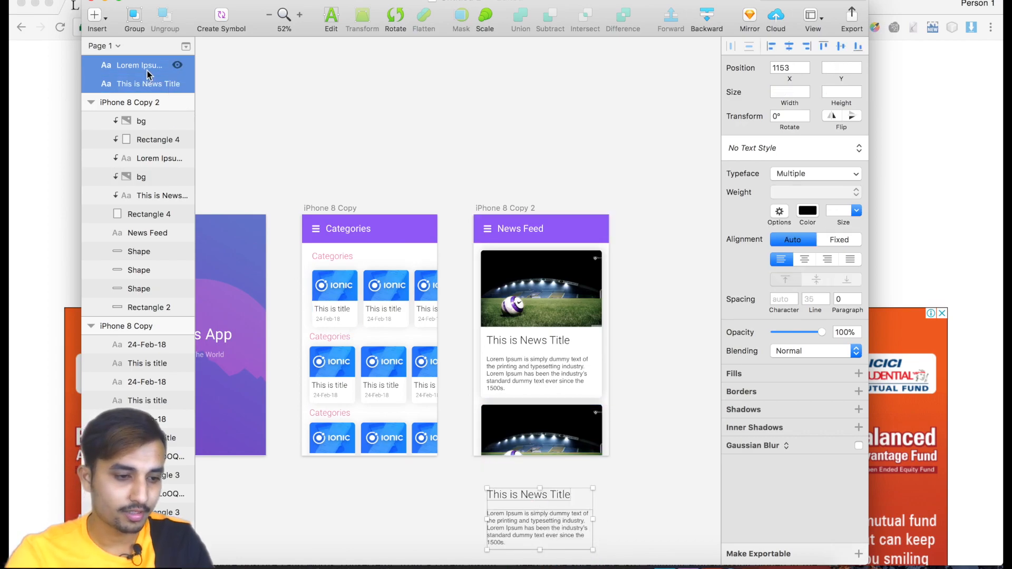
drag(142, 73, 141, 108)
click(649, 370)
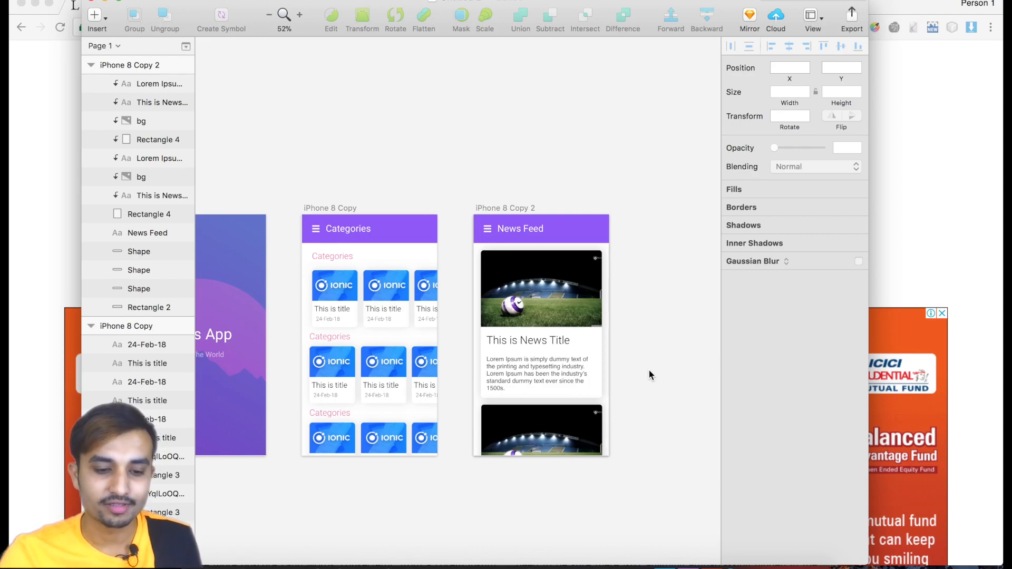
Examine the first news card up close and look up the Copy CSS Attributes command for its background rectangle.
click(512, 381)
scroll(513, 381, up, 5)
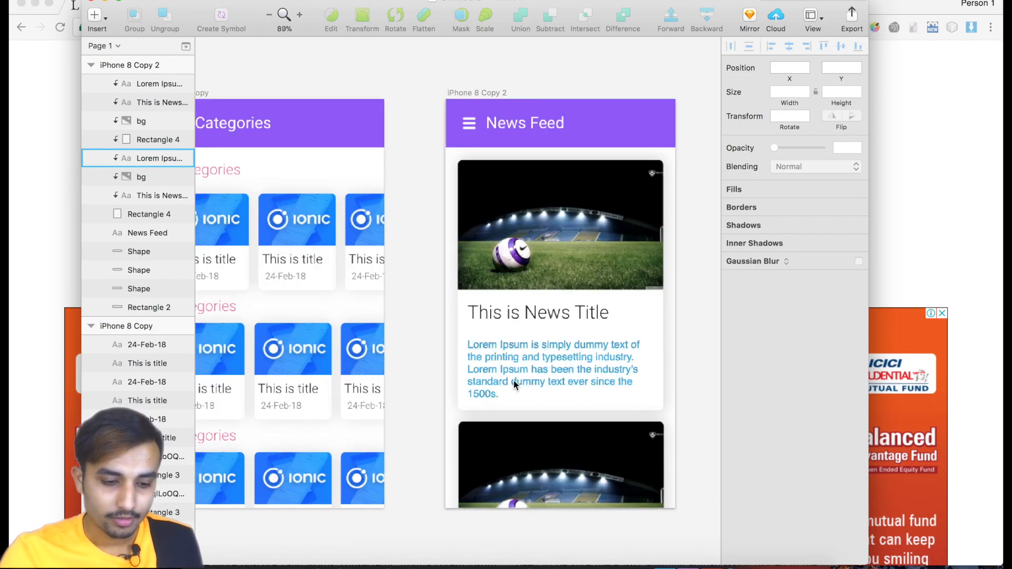
scroll(513, 382, up, 5)
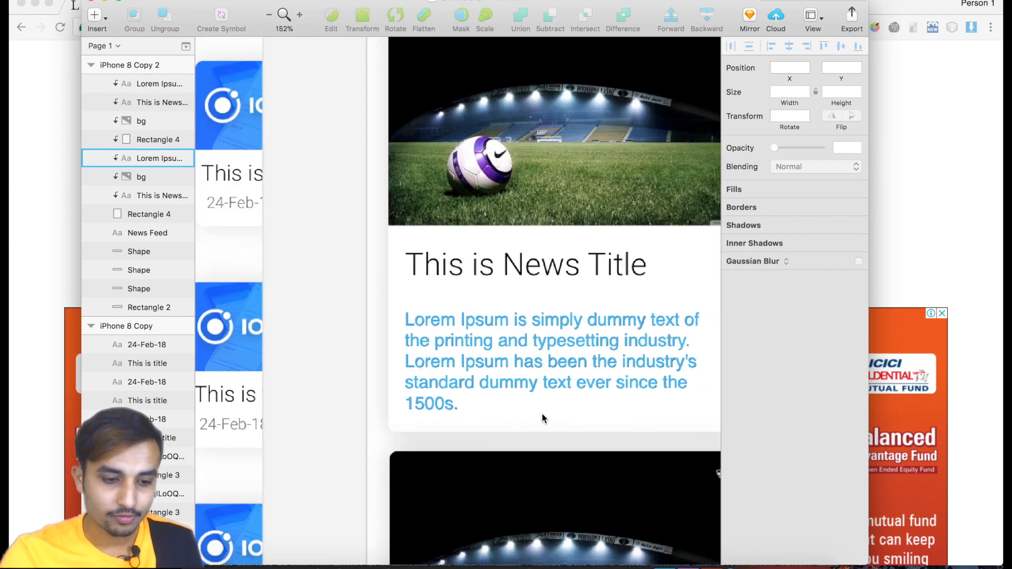
scroll(543, 418, right, 3)
click(692, 443)
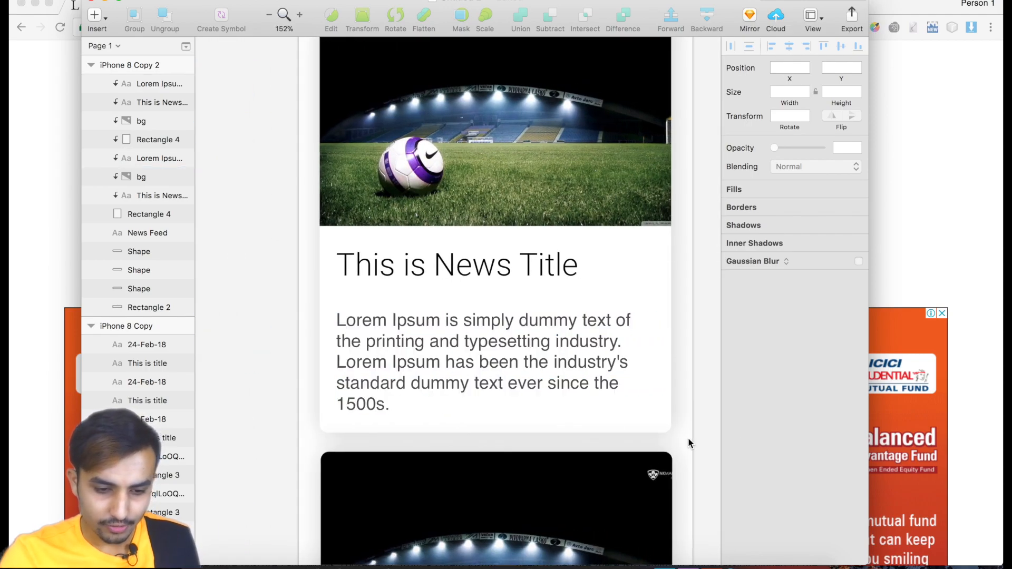
click(658, 433)
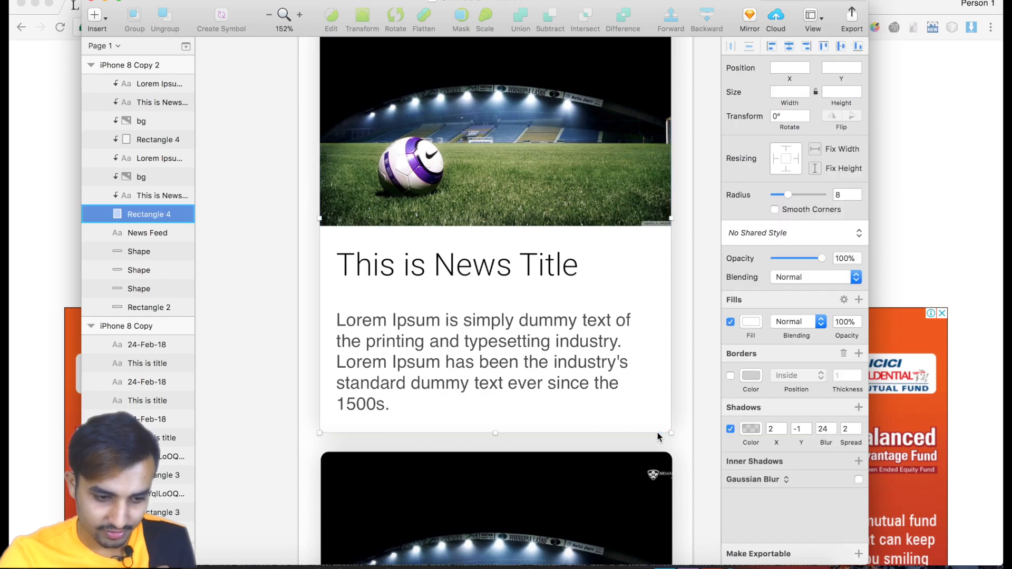
click(681, 440)
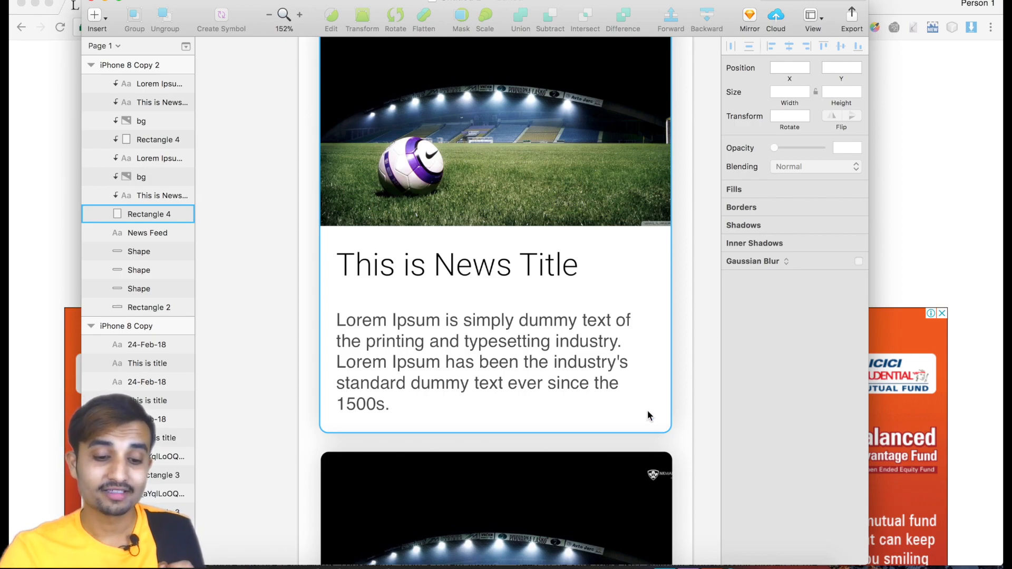
right_click(647, 415)
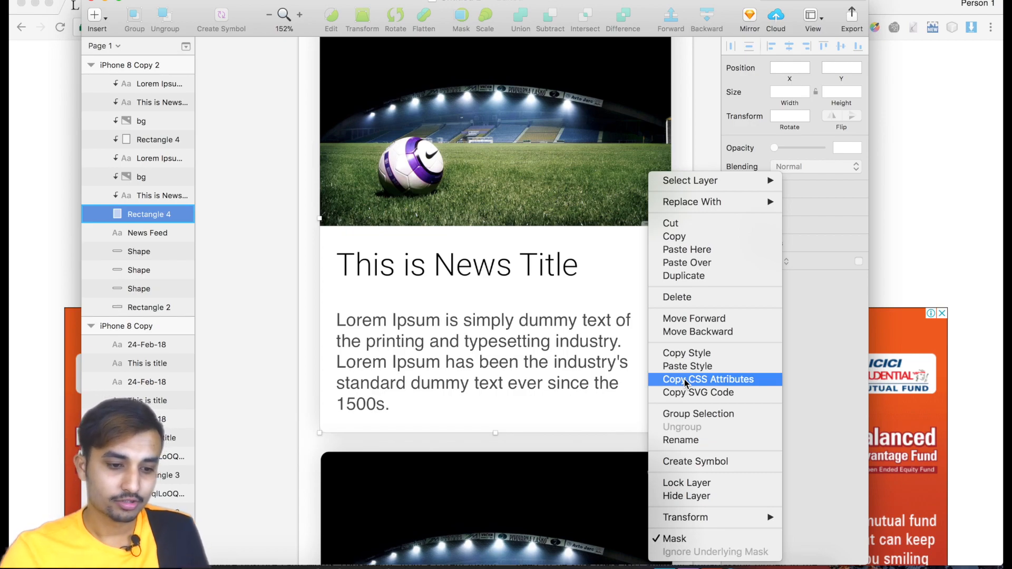
click(597, 283)
scroll(596, 283, down, 4)
scroll(598, 285, down, 1)
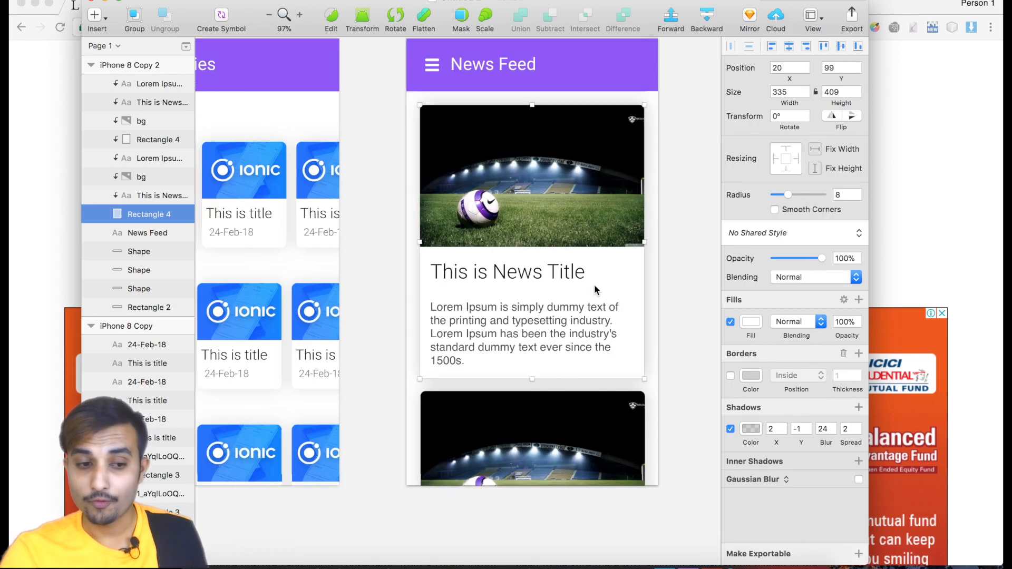
scroll(589, 294, down, 2)
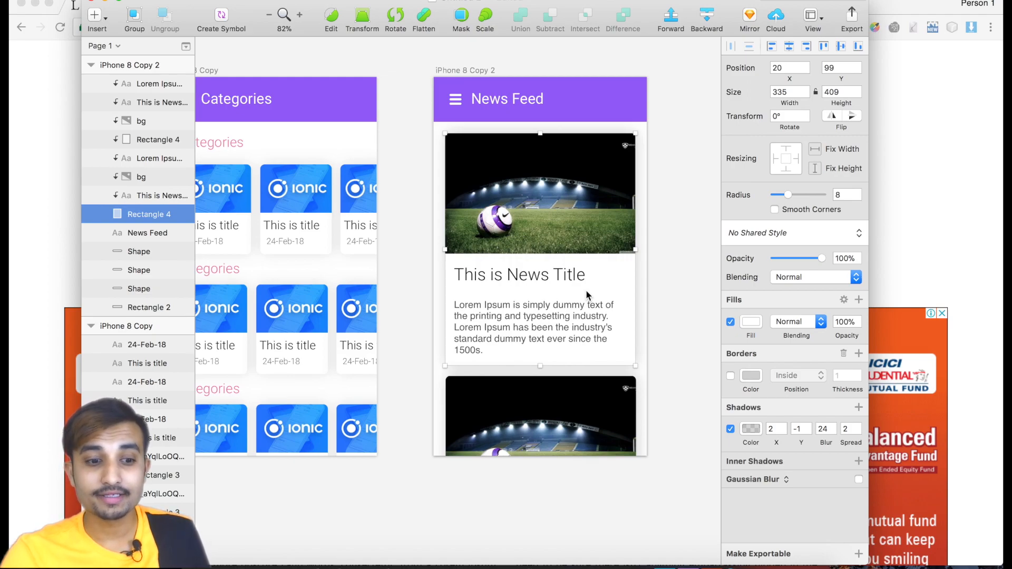
Add a shadow to the purple News Feed header rectangle and set its colour to black with 20% alpha.
click(597, 116)
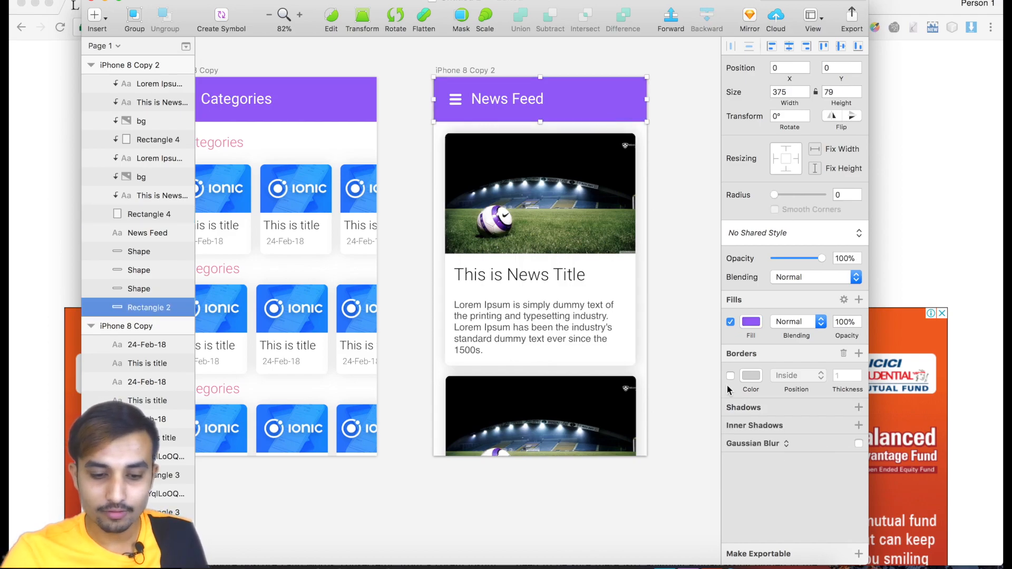
click(745, 409)
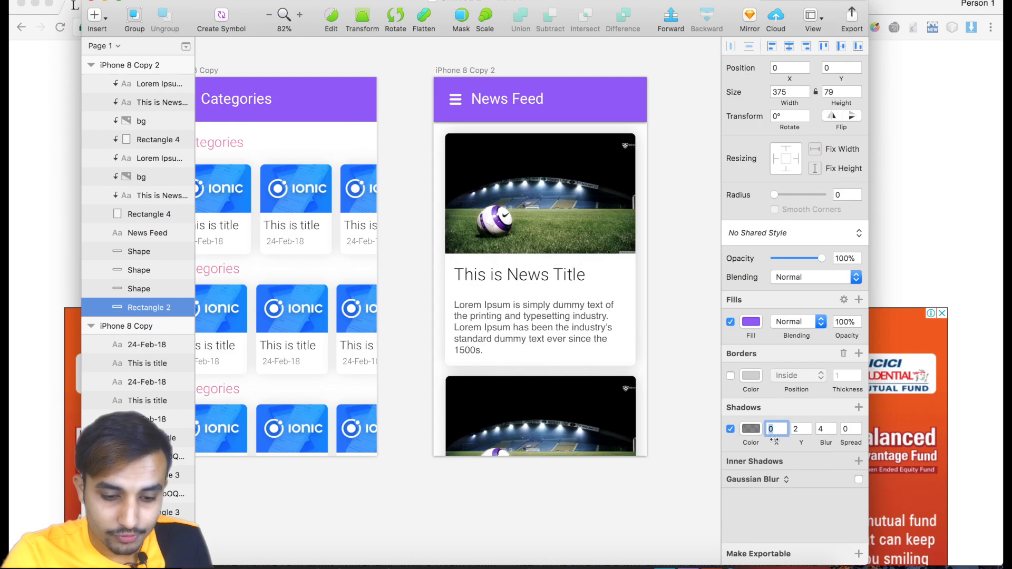
click(751, 428)
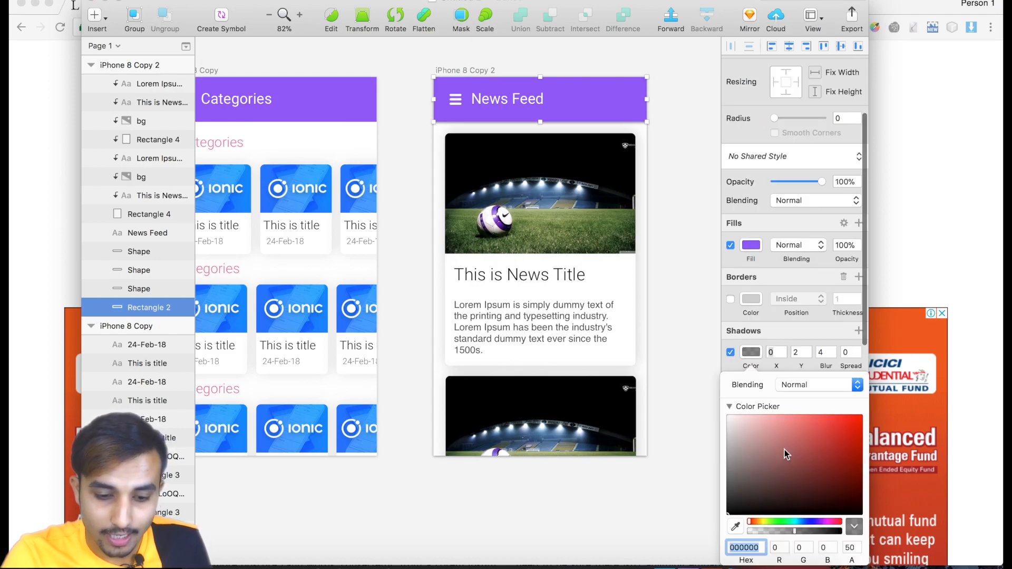
click(777, 531)
drag(775, 534, 765, 529)
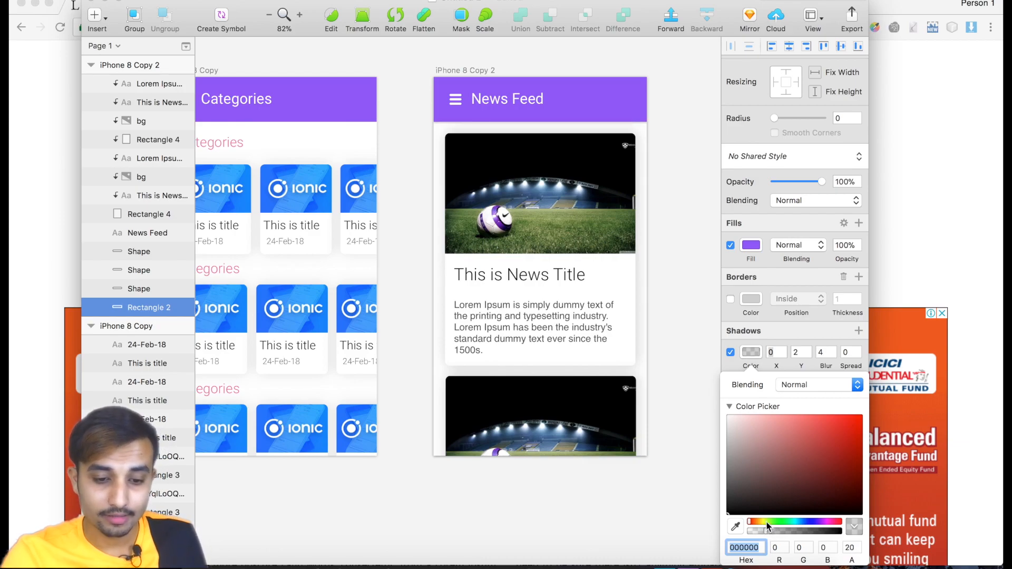
Set the header shadow to X 9, Y 12, blur 55 and spread -8.
drag(775, 368, 798, 365)
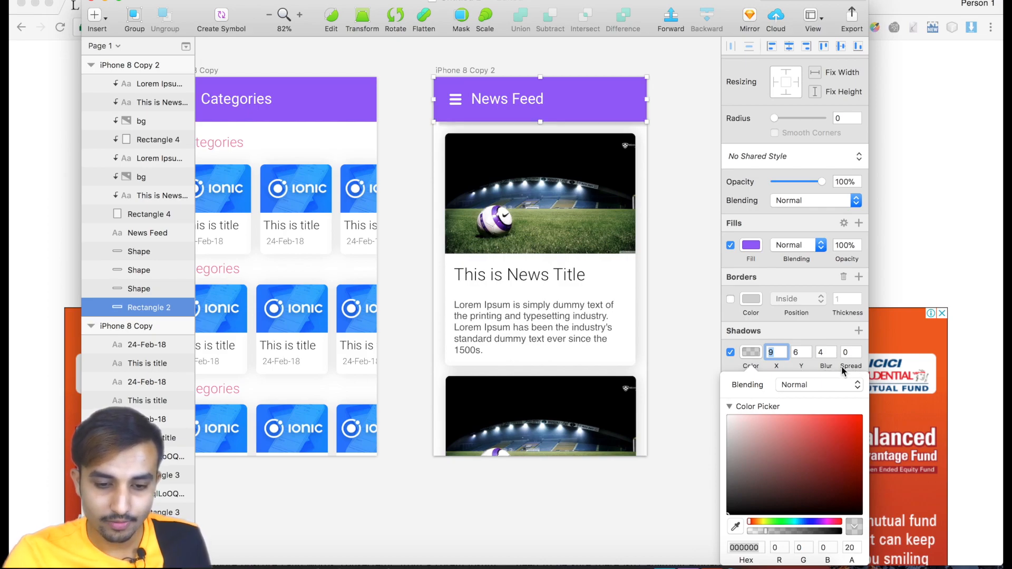
mouse_move(844, 366)
mouse_down()
mouse_move(825, 366)
mouse_move(862, 363)
mouse_move(844, 373)
mouse_up()
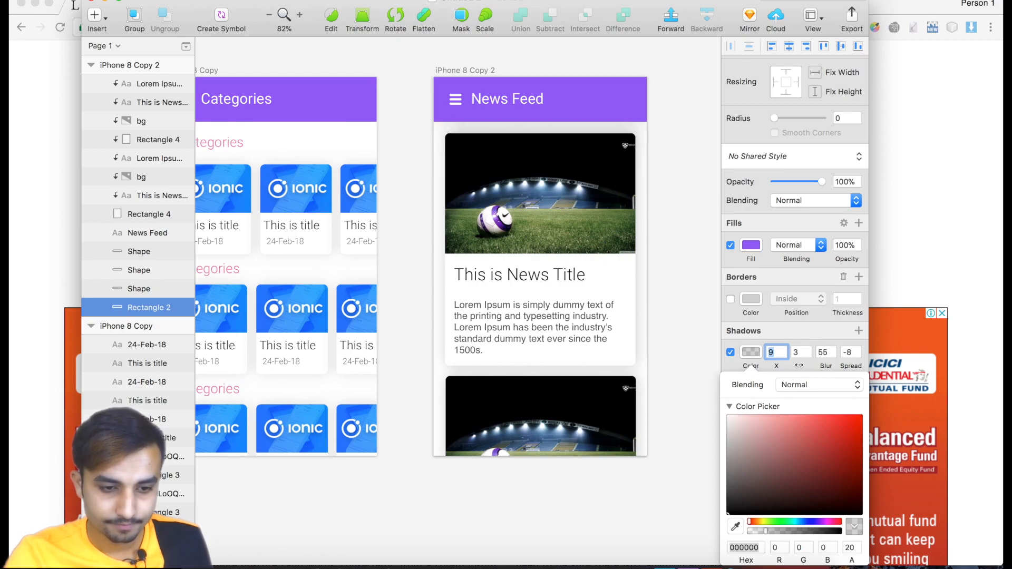
drag(802, 365, 805, 366)
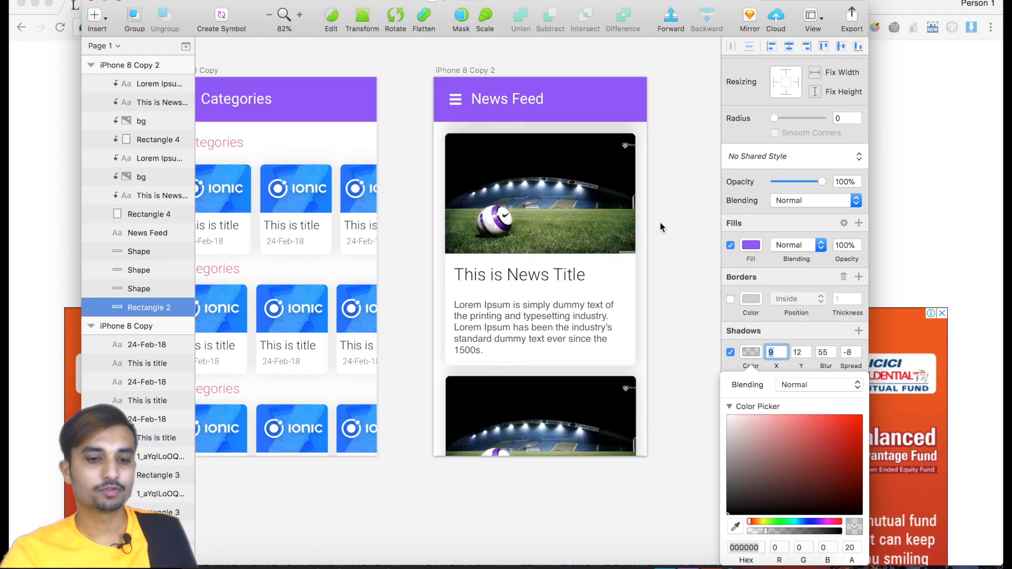
Inspect the header shadow up close, then deselect the header and review the three app screens side by side.
scroll(660, 226, up, 5)
scroll(501, 308, up, 3)
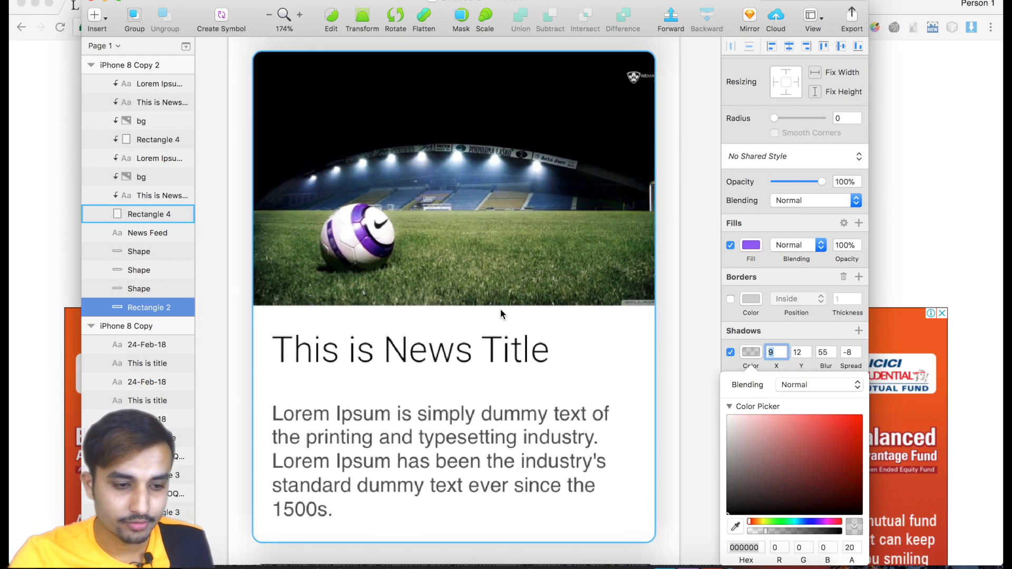
scroll(501, 312, up, 1)
click(587, 99)
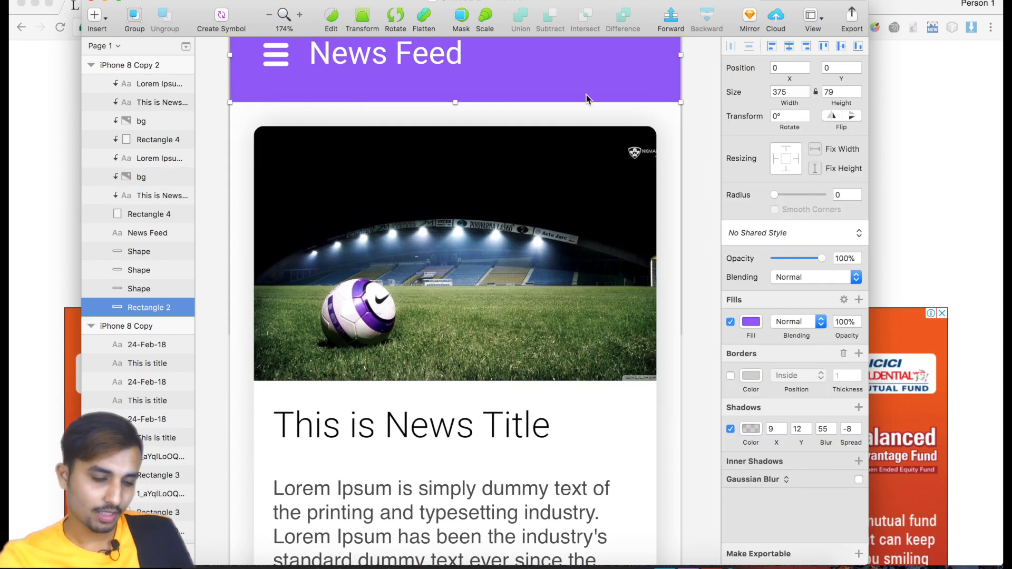
scroll(578, 84, down, 6)
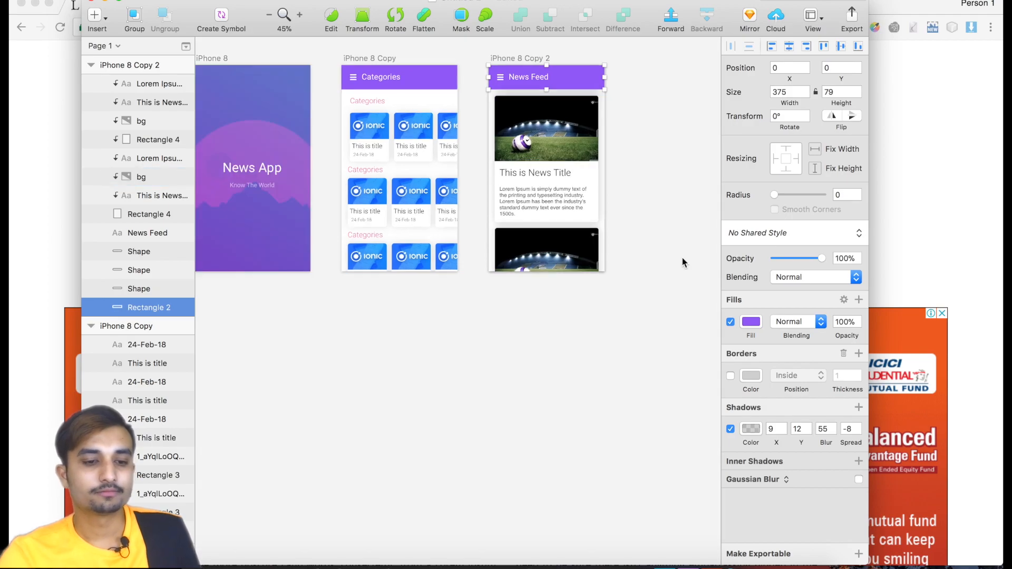
click(682, 262)
scroll(682, 262, down, 3)
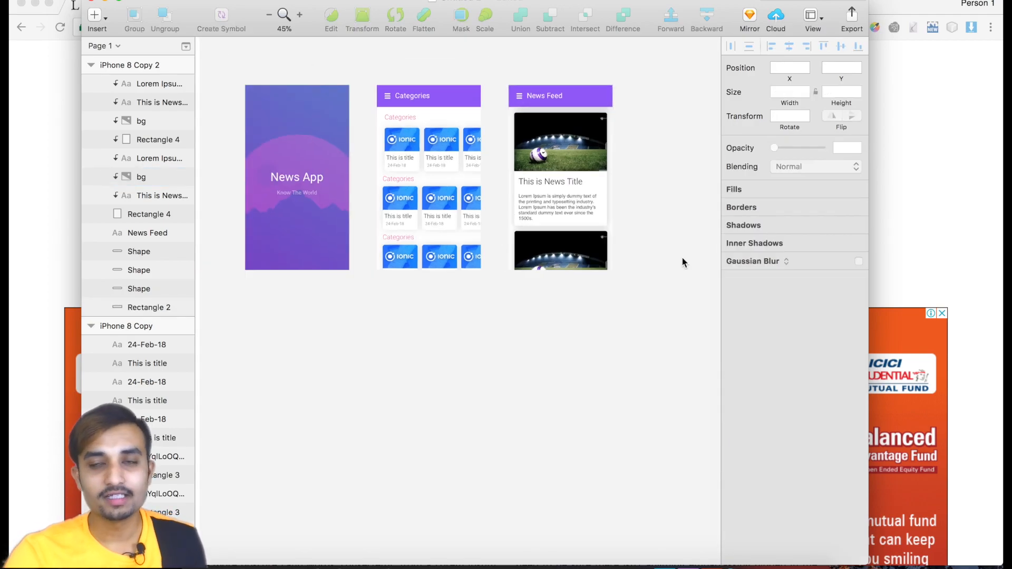